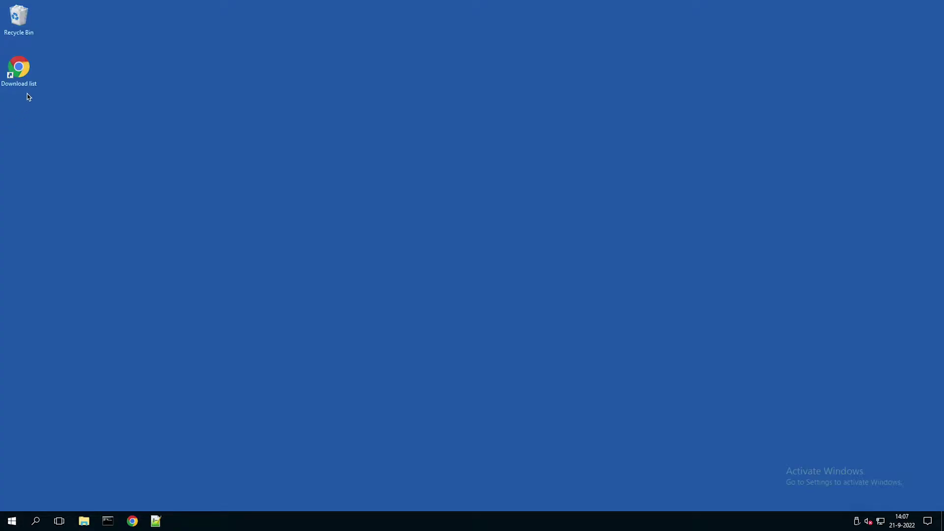
Open the 'Download list' desktop shortcut so magicinfoservices.com loads in Chrome.
left_click(26, 78)
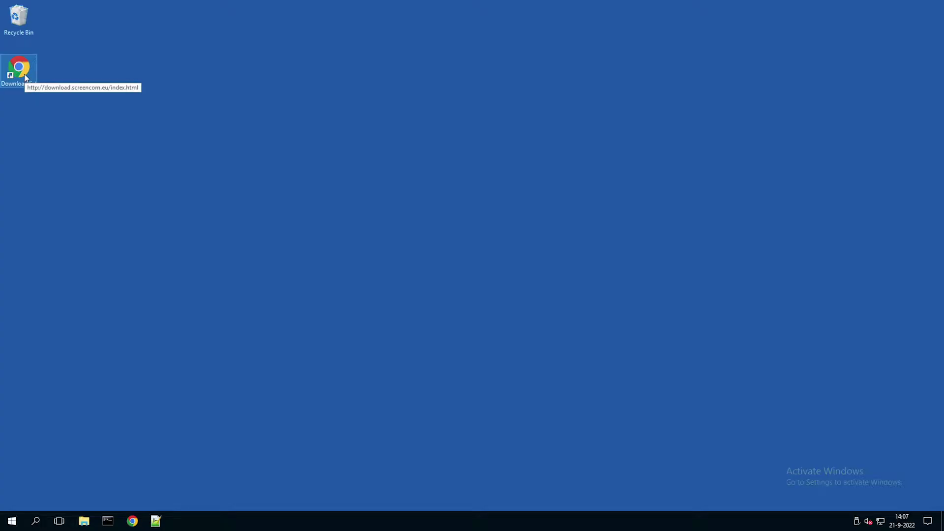
double_click(26, 78)
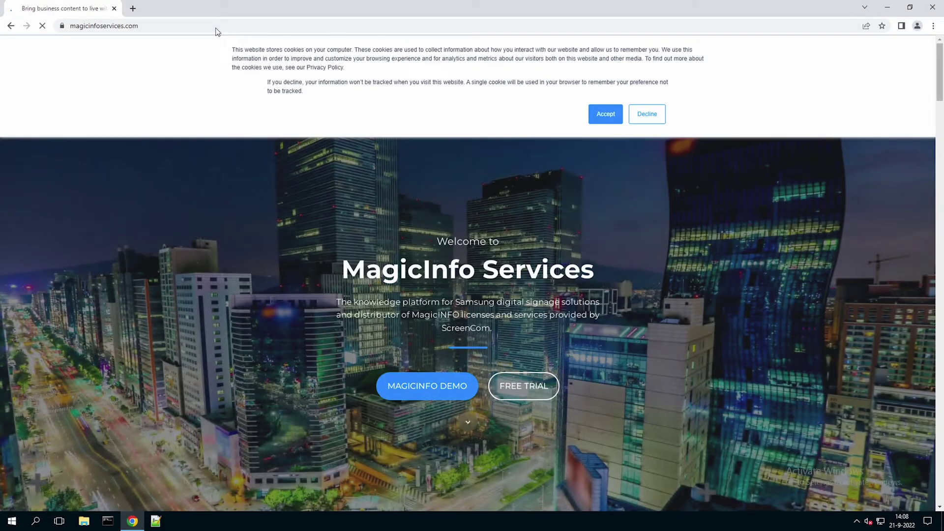
Accept the cookies and go to Resources > MagicINFO Software, scrolling to the V9 installation files.
left_click(604, 117)
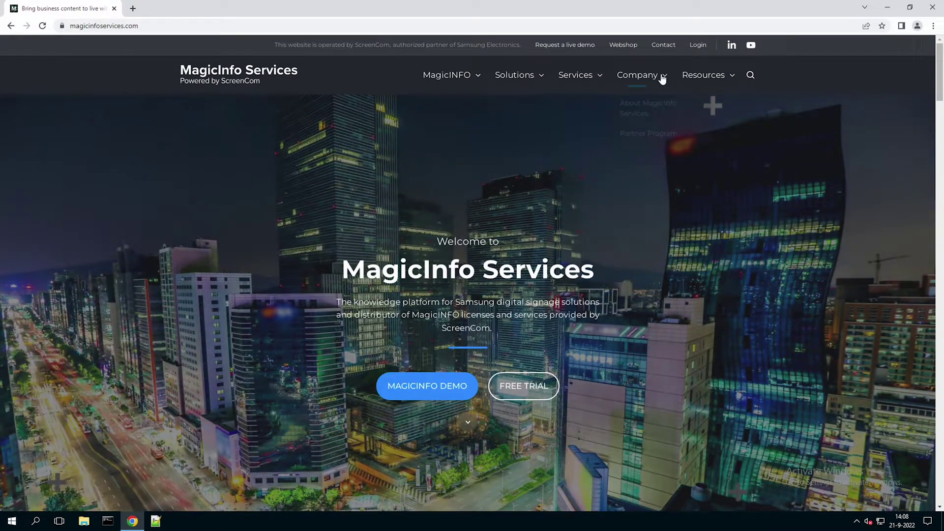
mouse_move(661, 77)
mouse_move(699, 77)
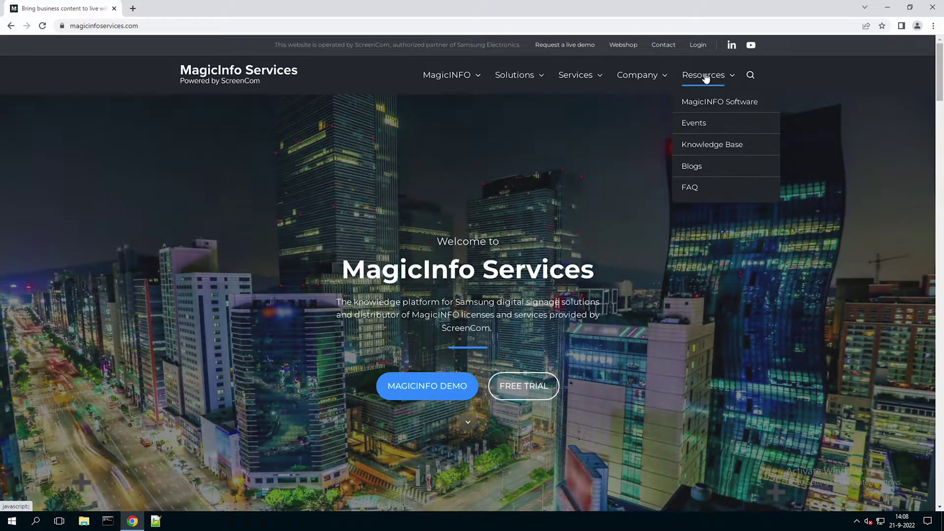
left_click(765, 107)
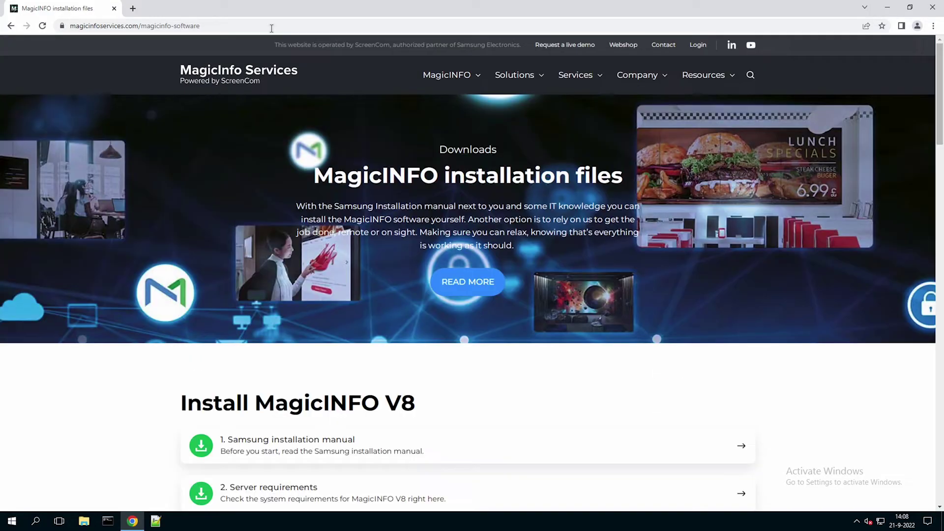
scroll(222, 160, "down", 5)
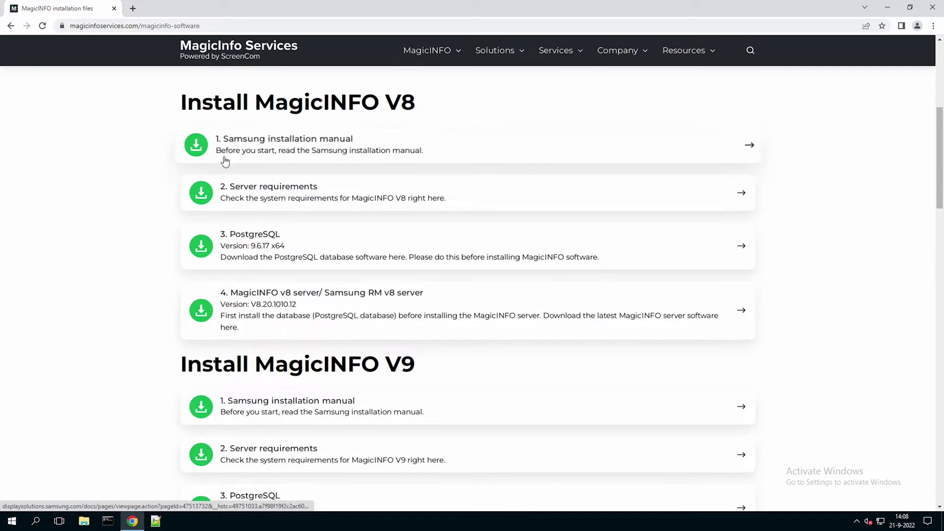
scroll(224, 161, "down", 2)
scroll(224, 161, "down", 1)
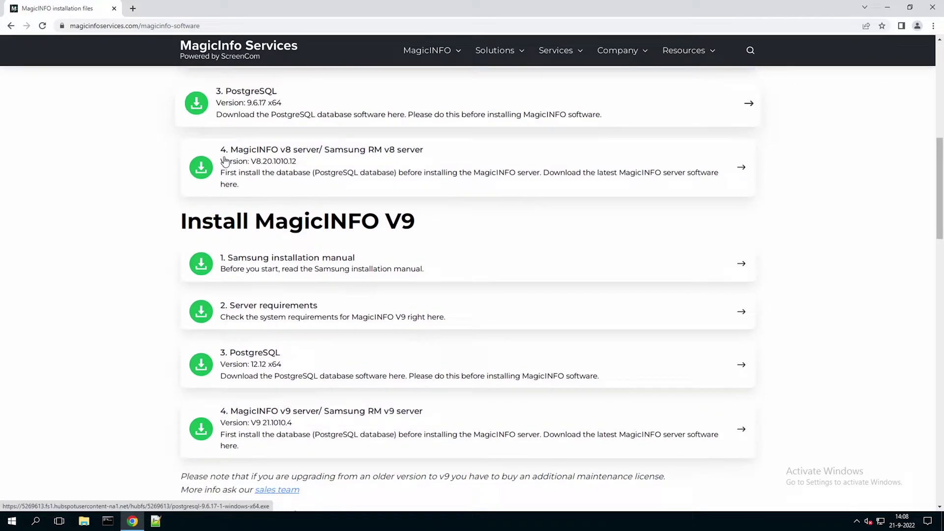
scroll(225, 162, "down", 1)
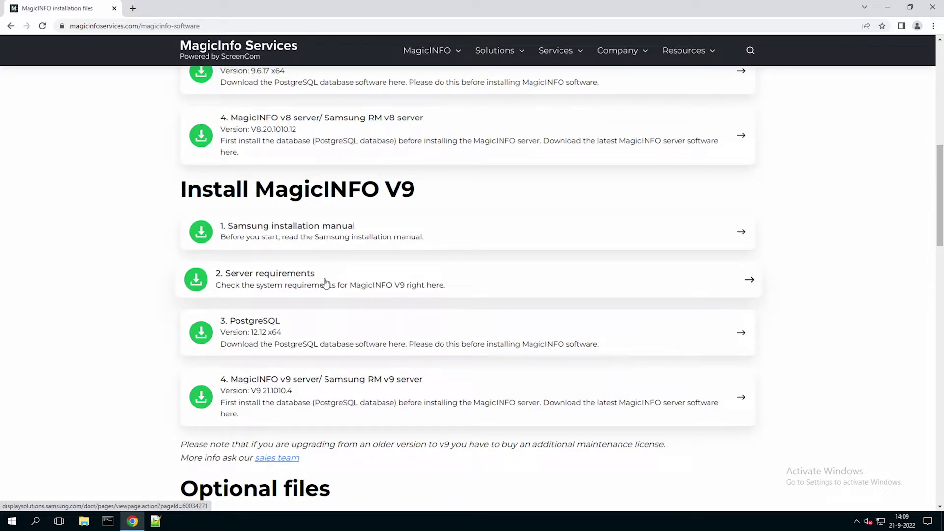
Download the V9 PostgreSQL 12.12 x64 installer and run it.
left_click(326, 330)
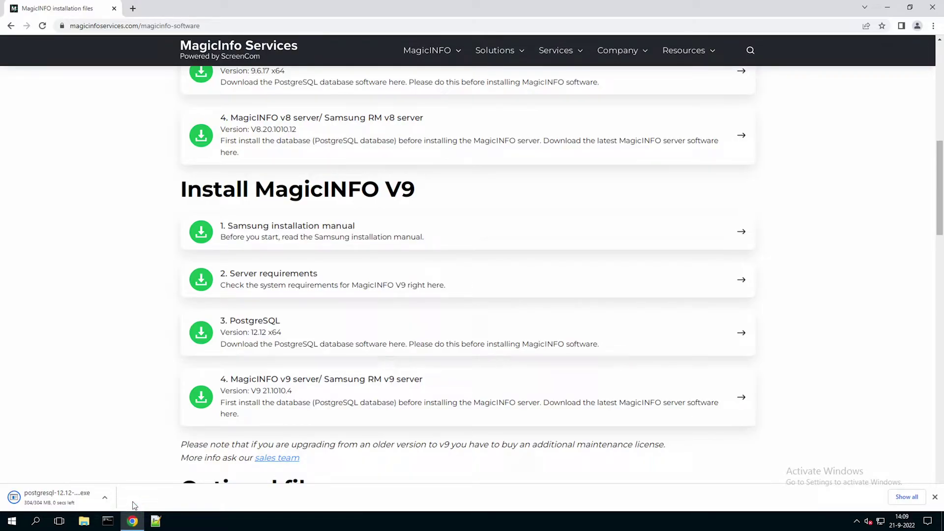
left_click(67, 497)
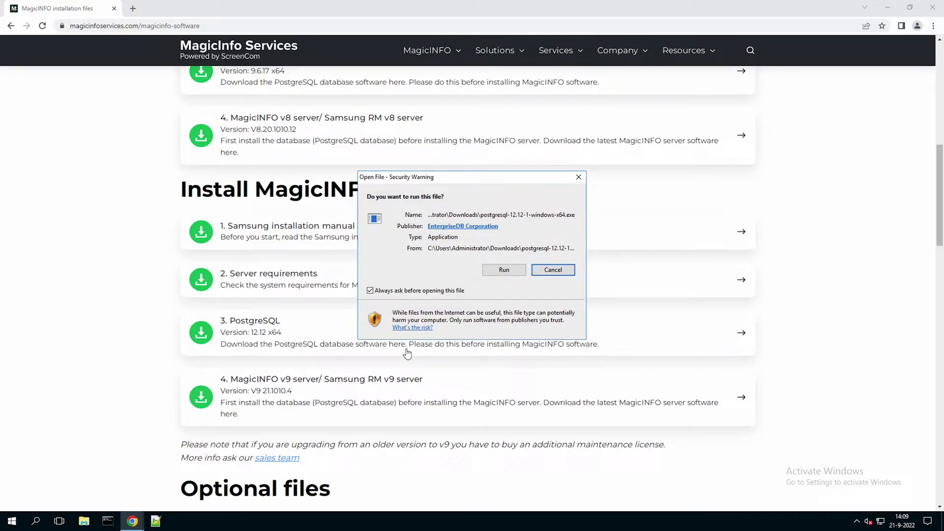
left_click(494, 274)
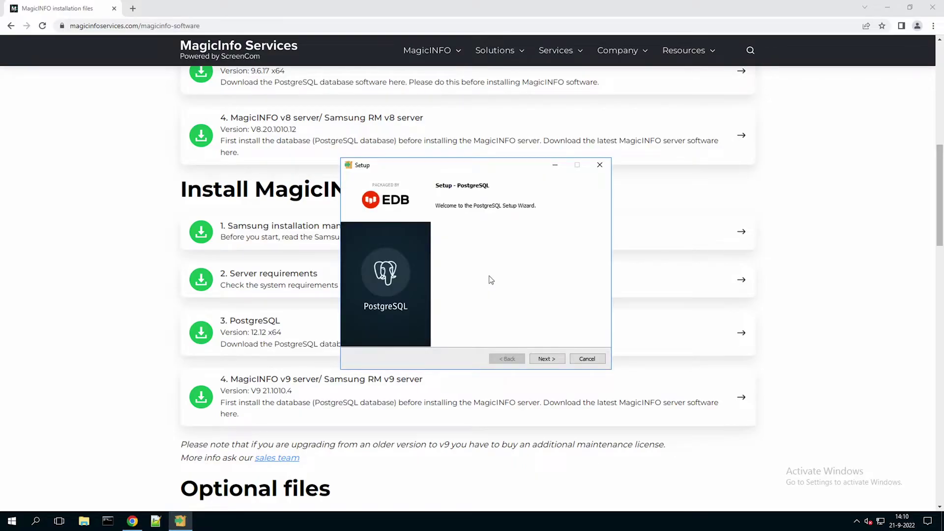
Keep the default install directory, components and data directory, and set the superuser password.
left_click(553, 360)
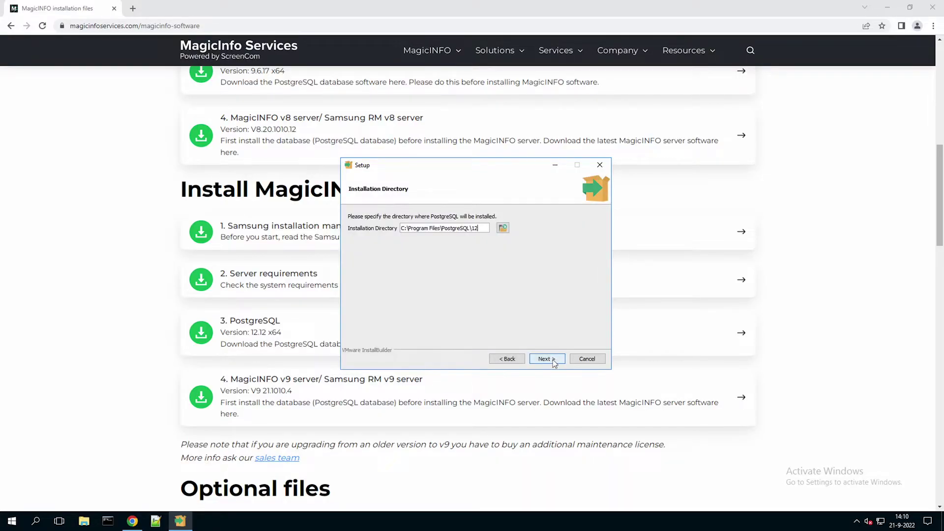
left_click(555, 363)
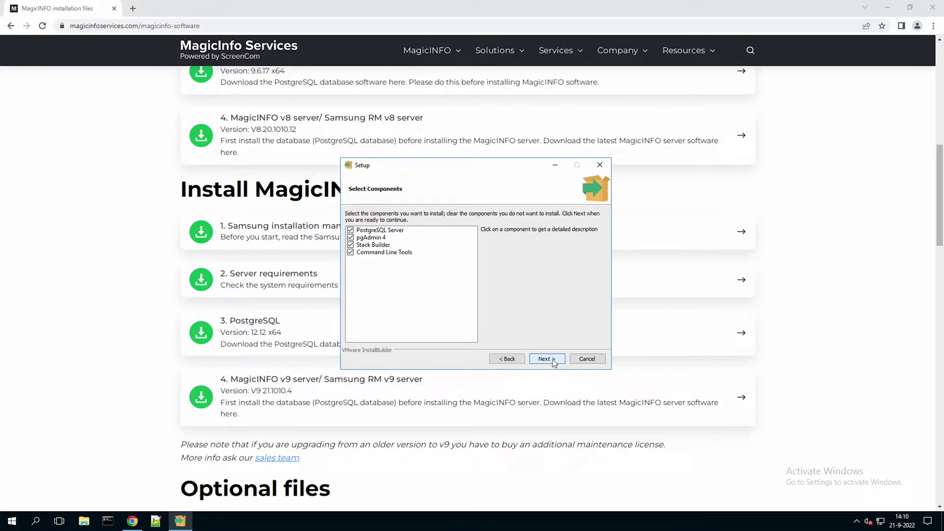
left_click(554, 363)
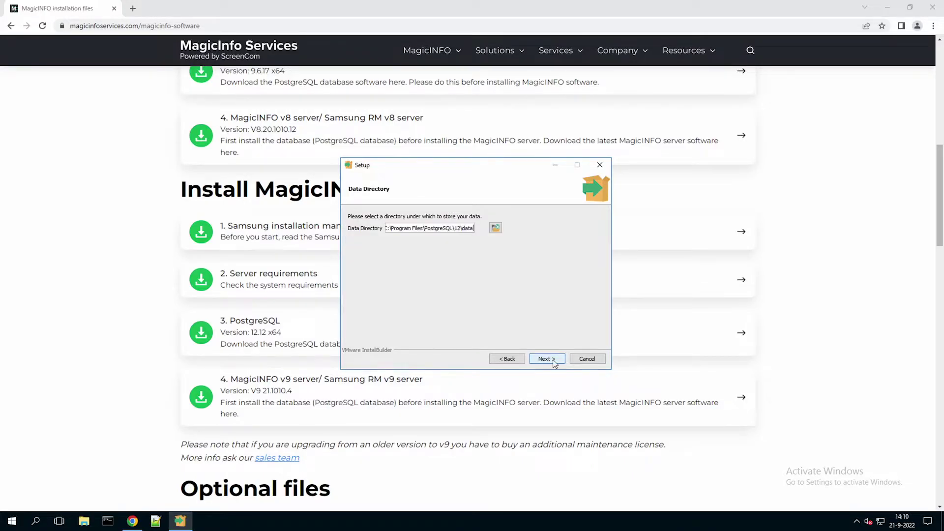
left_click(554, 363)
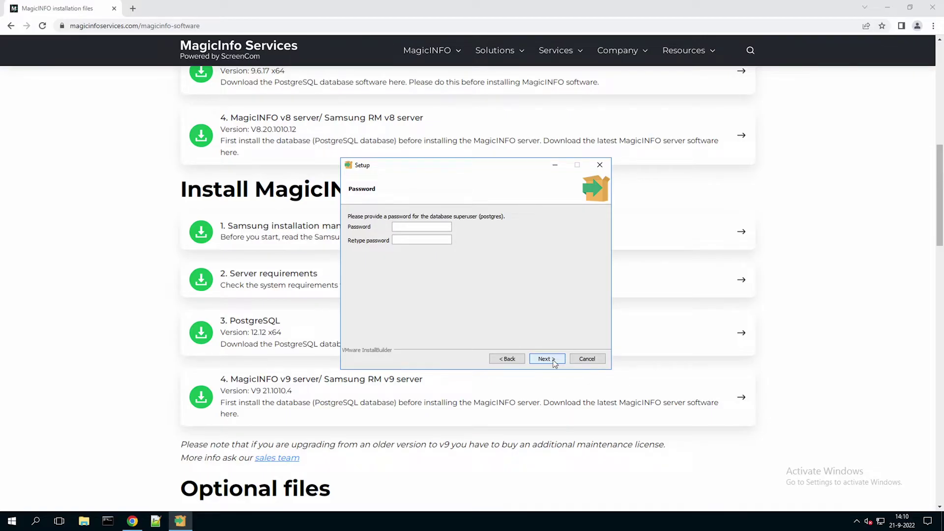
type("magicinfo123magicinfo123")
left_click(546, 359)
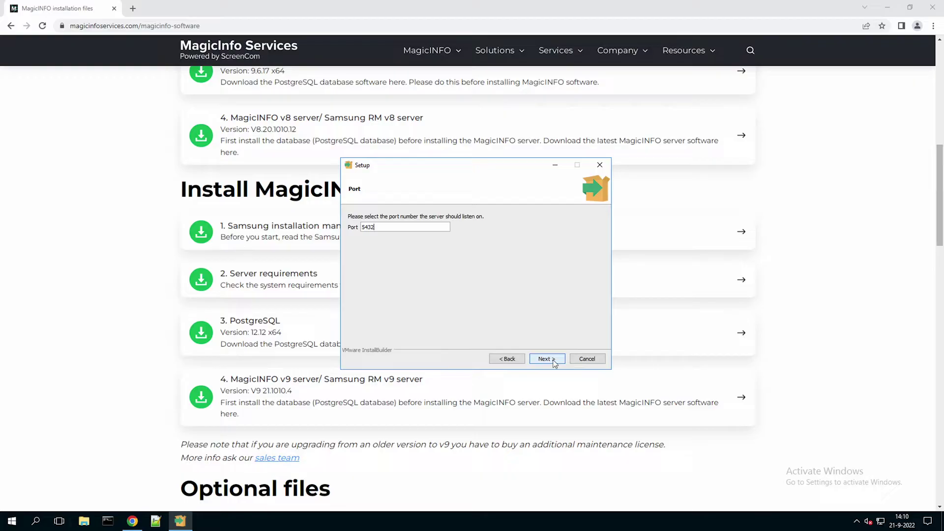
Keep port 5432 and the default locale, install, and finish without launching Stack Builder.
left_click(555, 363)
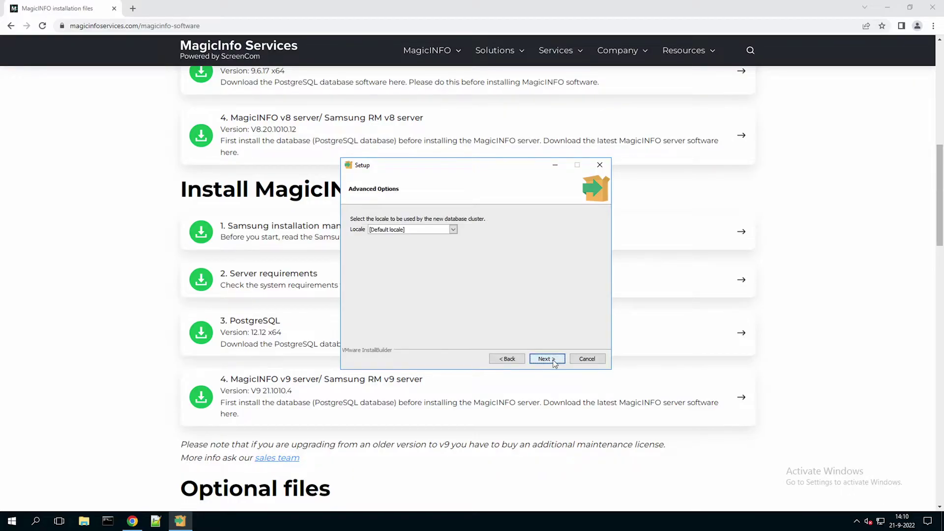
left_click(554, 363)
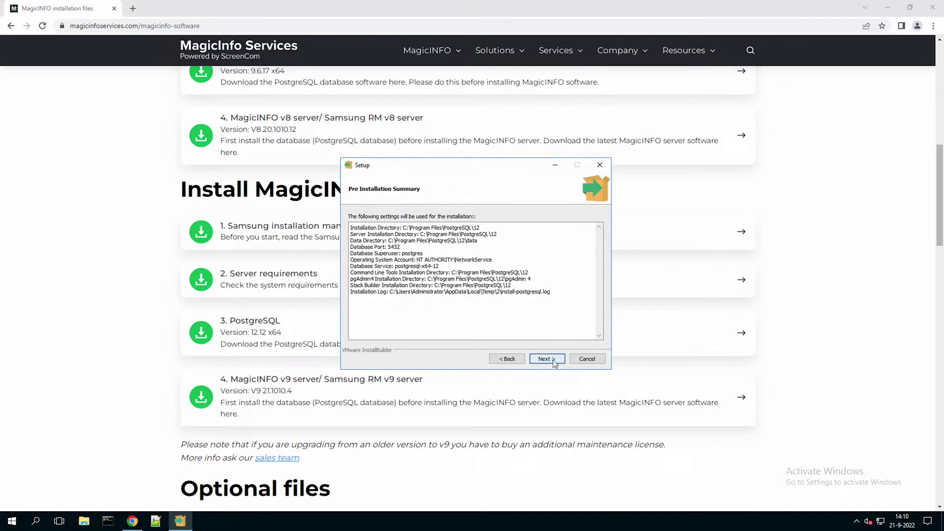
left_click(554, 363)
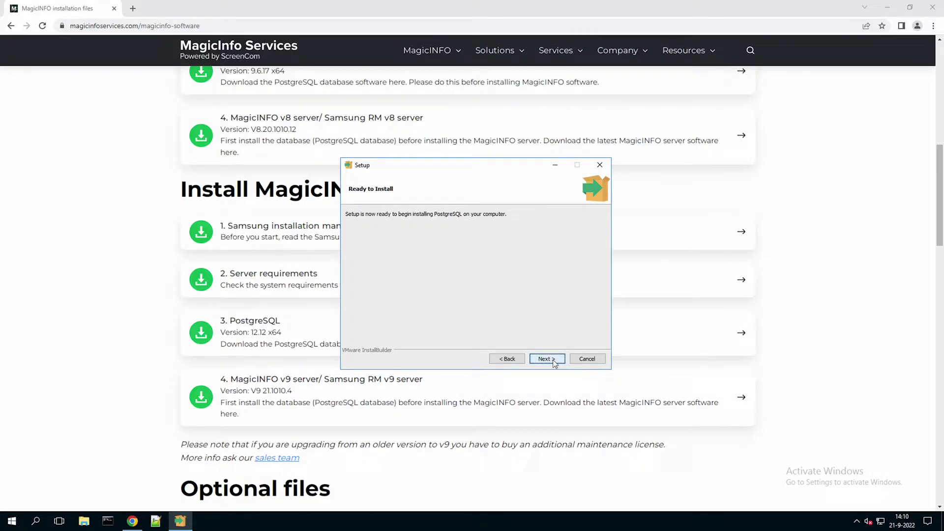
left_click(547, 359)
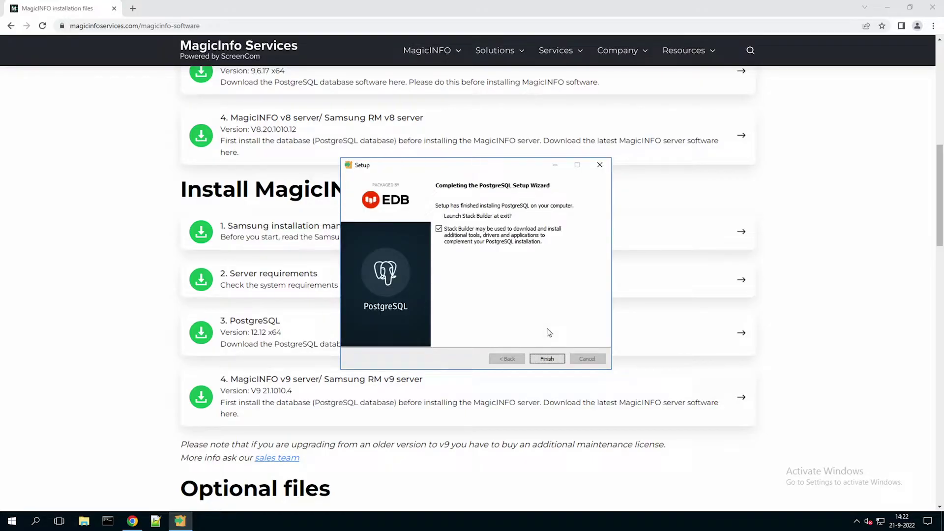
left_click(439, 229)
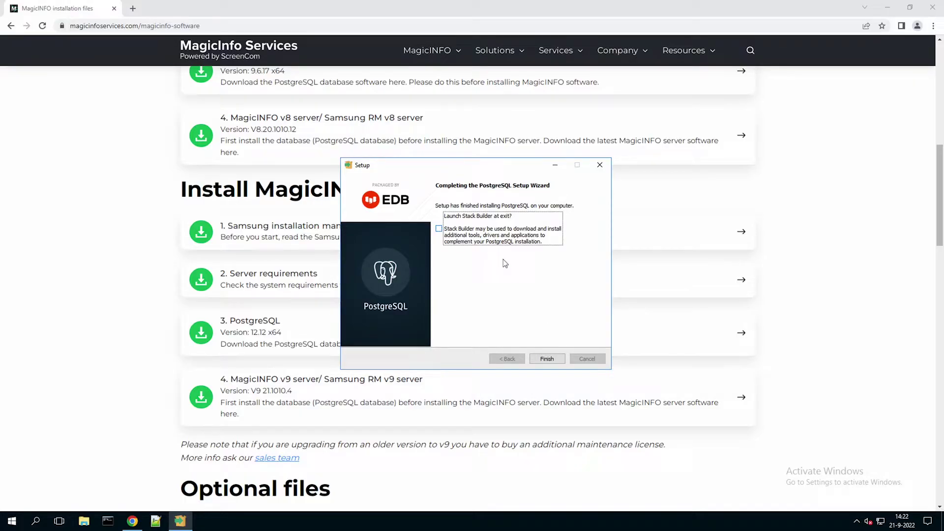
left_click(557, 364)
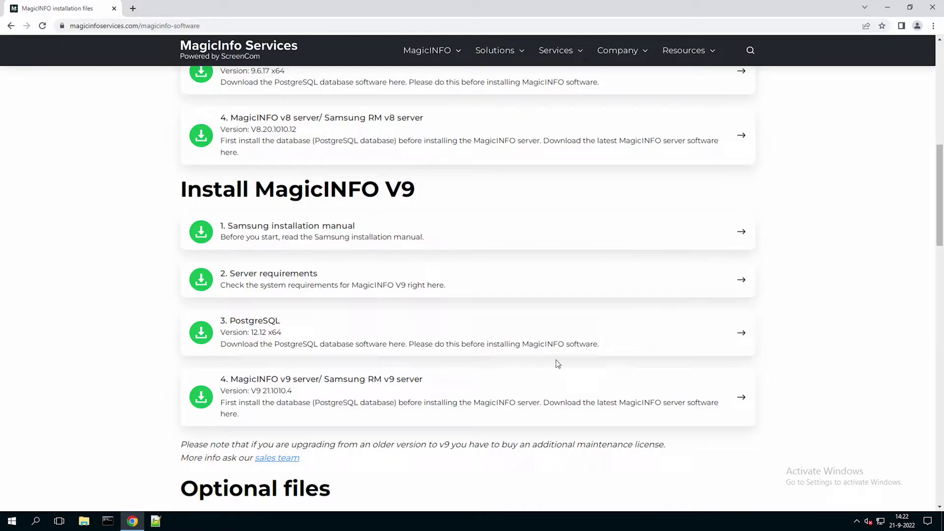
Download the MagicINFO v9 server 21.1010.4 installer and run it despite the security warning.
left_click(264, 385)
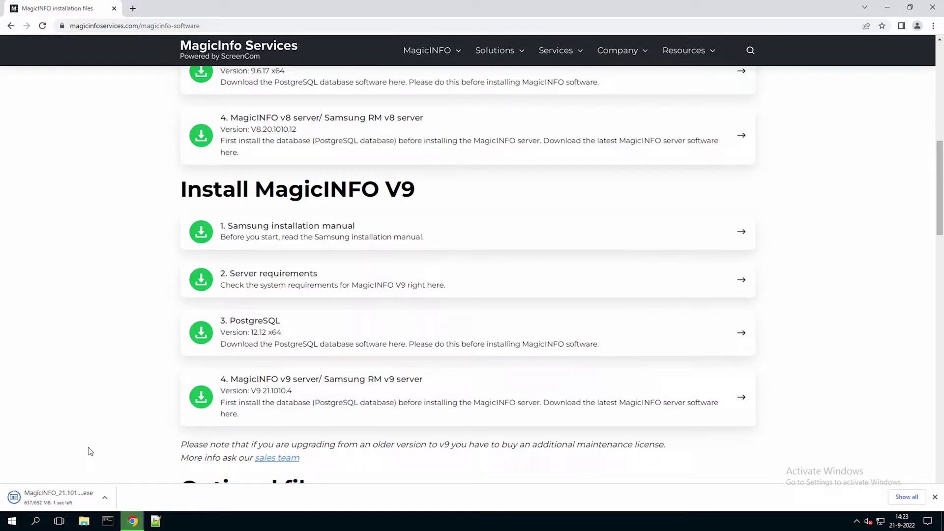
left_click(65, 498)
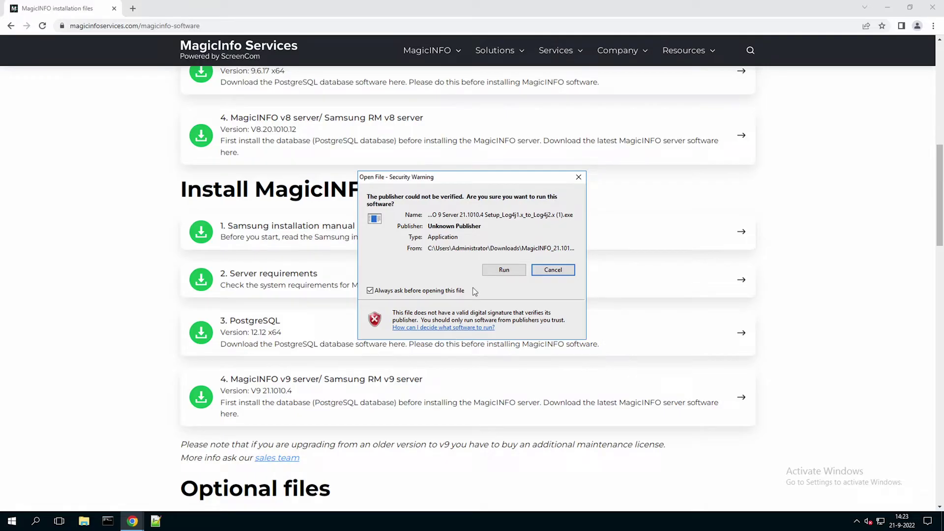
left_click(506, 271)
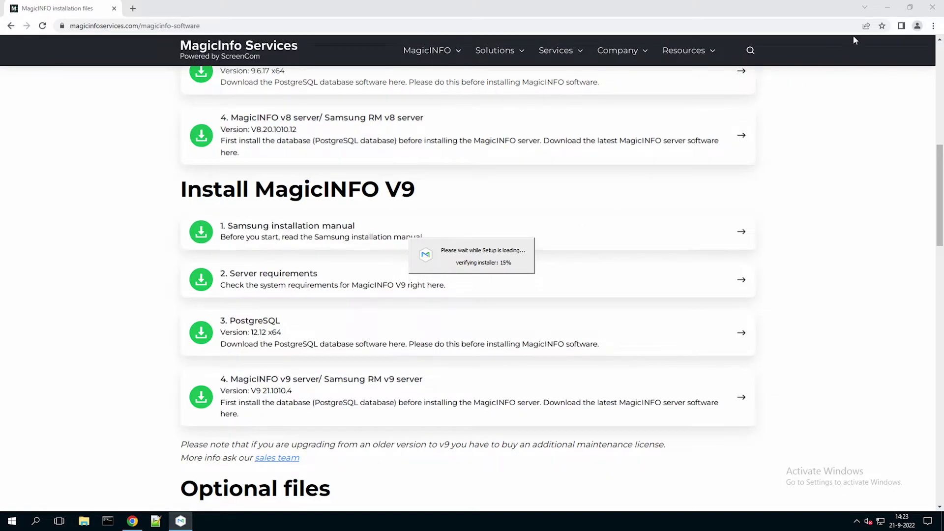
Choose English as the installer language, dismiss the HTTP warning, and agree to continue.
left_click(888, 9)
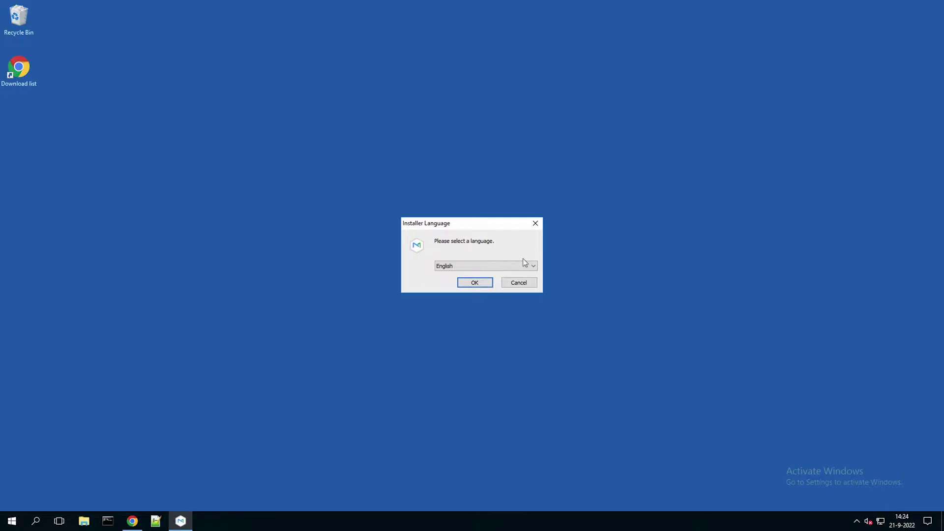
left_click(484, 283)
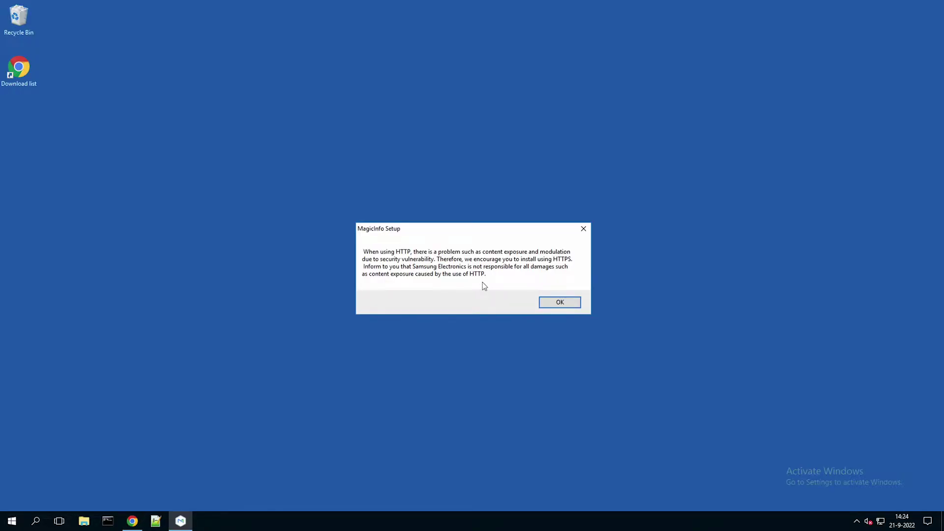
left_click(563, 306)
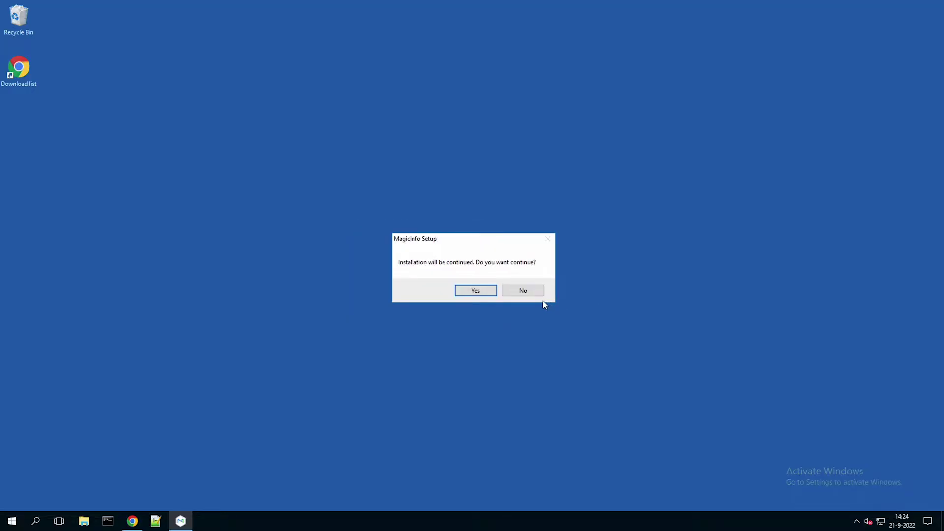
left_click(491, 292)
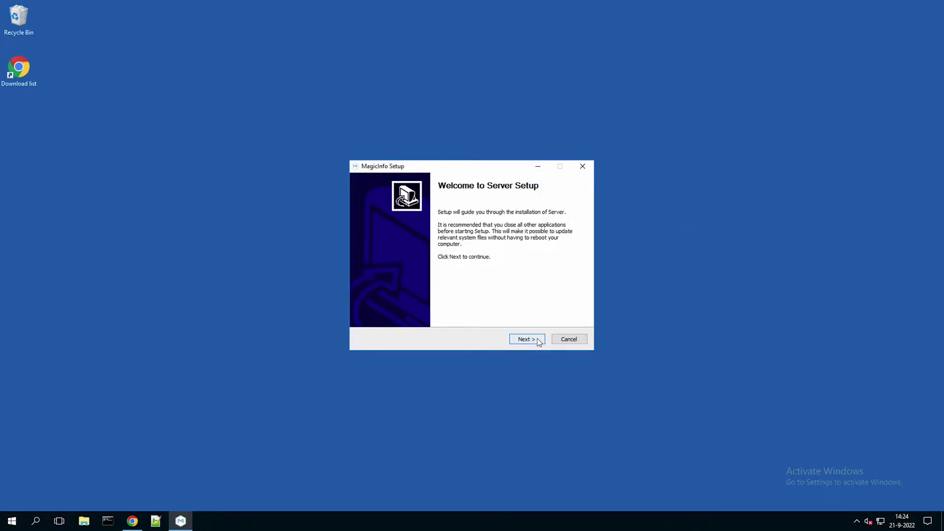
Accept the license, keep C:\MagicInfo Premium, Express/Postgres and IP 192.168.5.14, and enter the postgres password.
left_click(536, 339)
key("Tab")
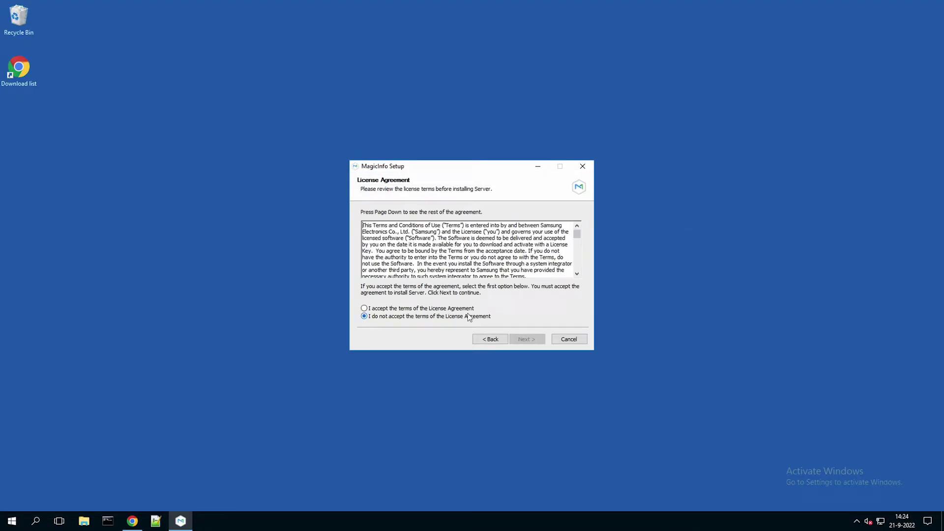
key("Up")
left_click(539, 340)
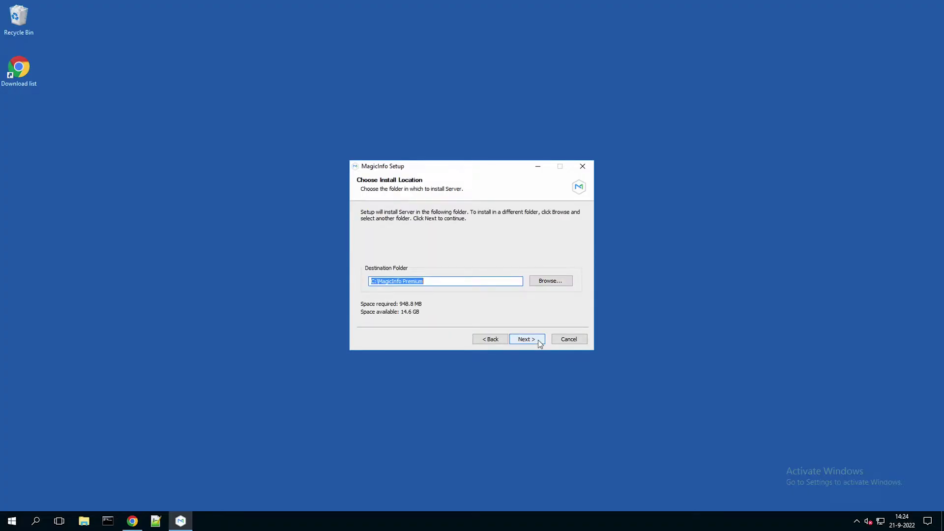
left_click(540, 344)
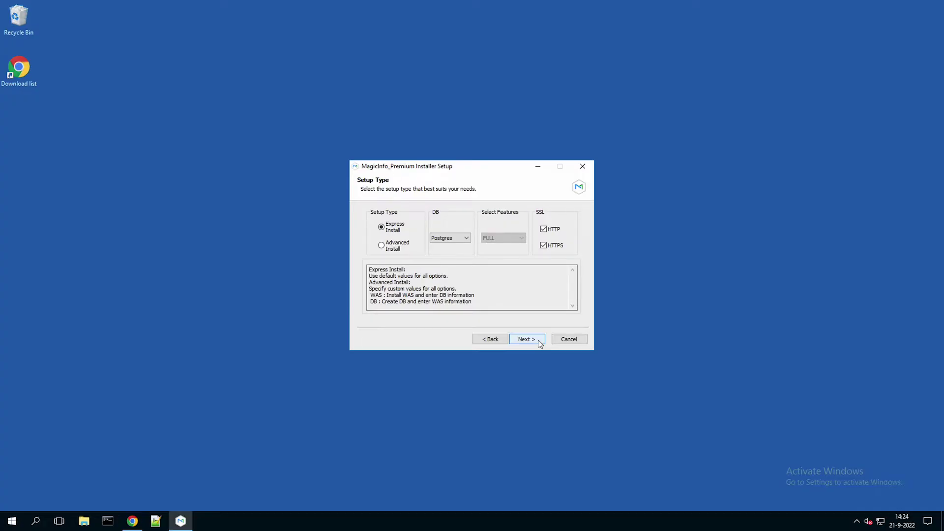
left_click(540, 343)
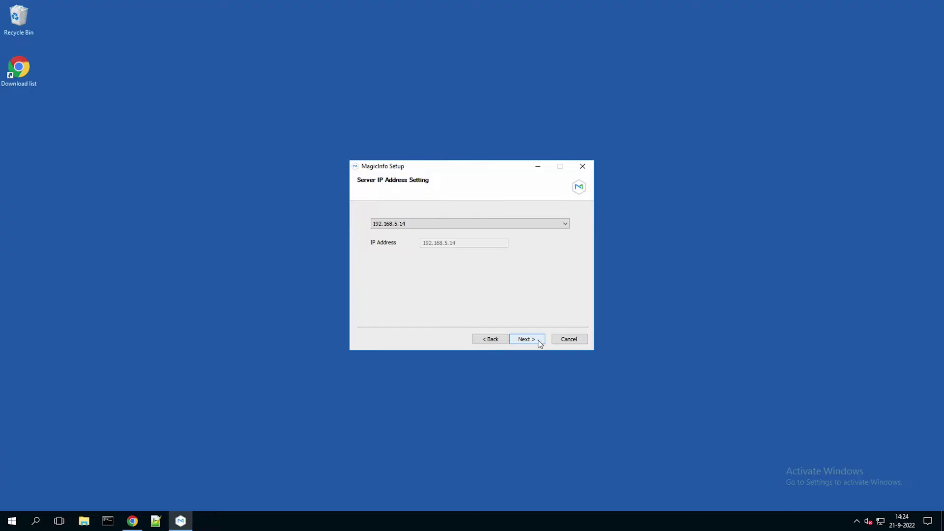
left_click(541, 343)
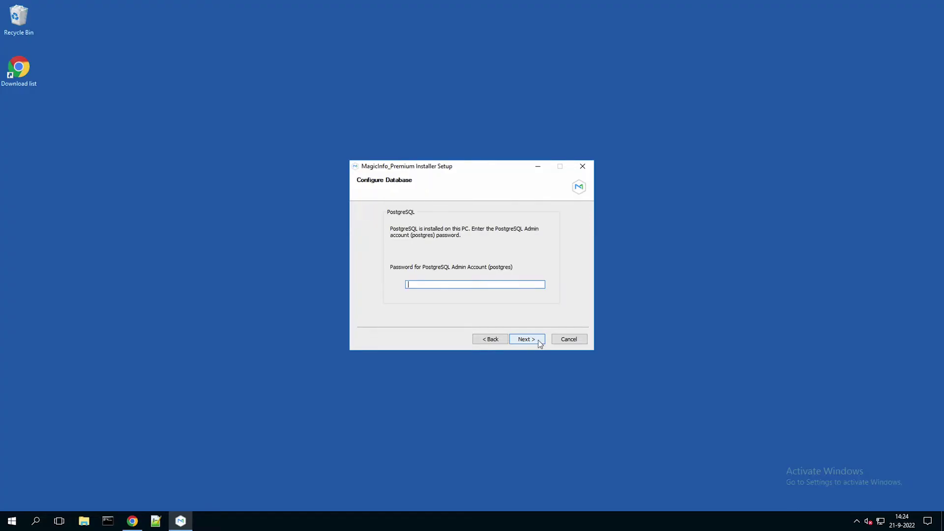
type("••••••••••••")
Submit the database password and copy the whole Current Settings summary to the clipboard.
left_click(540, 342)
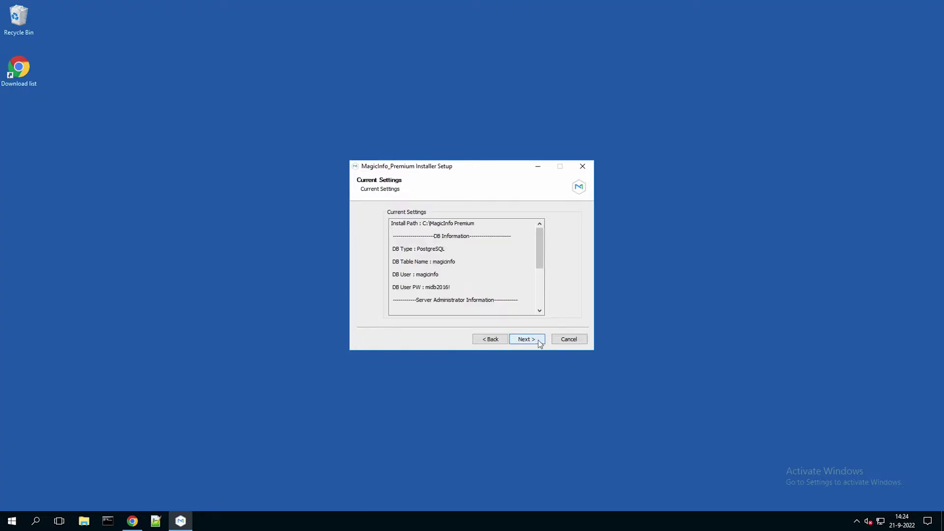
left_click(489, 268)
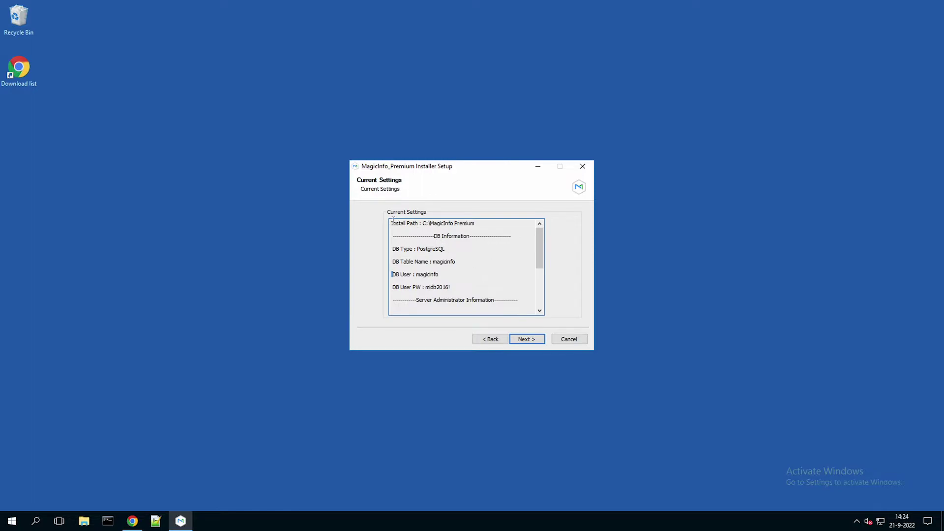
left_click_drag(391, 222, 511, 295)
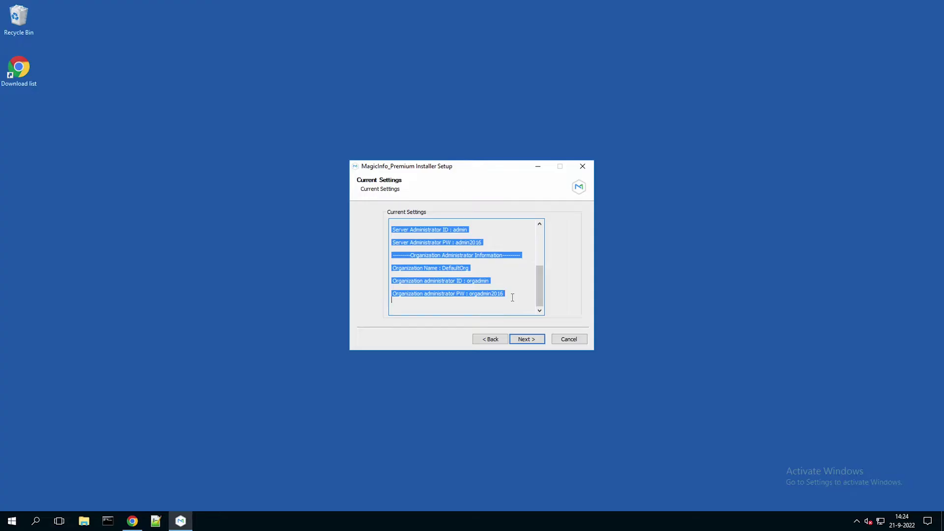
right_click(494, 294)
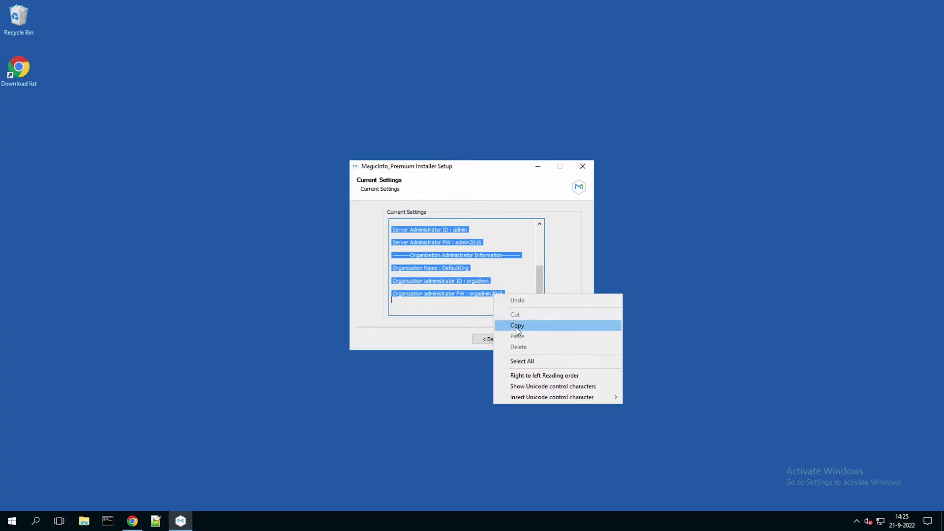
left_click(515, 326)
left_click(532, 340)
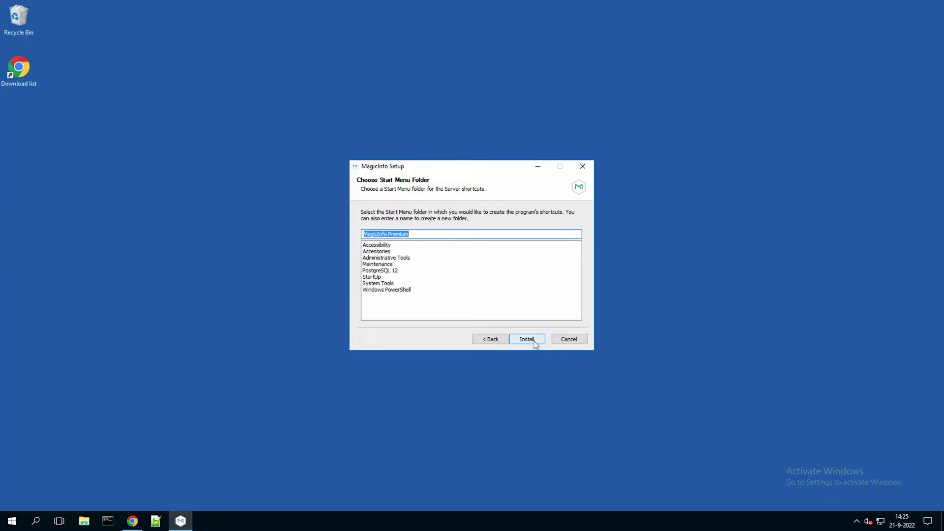
Start the server installation and launch Notepad from a Windows search for 'te'.
left_click(534, 341)
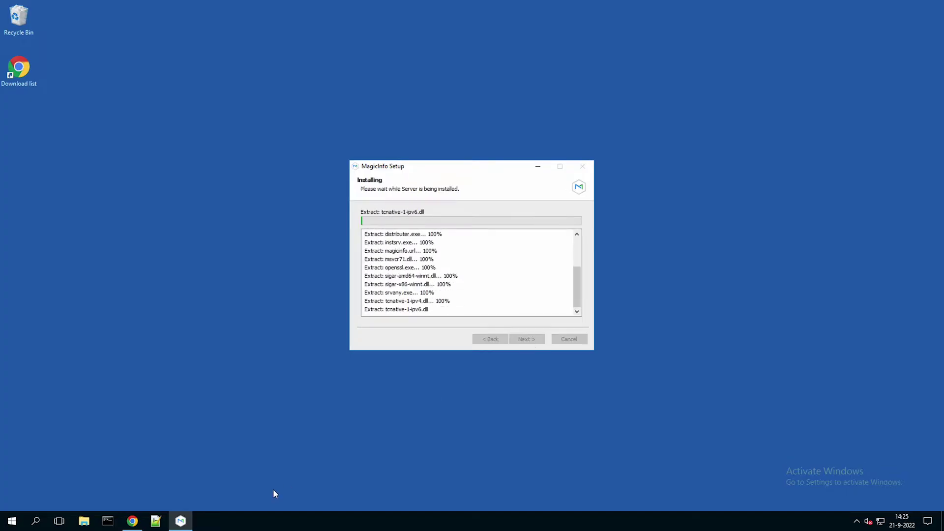
left_click(33, 522)
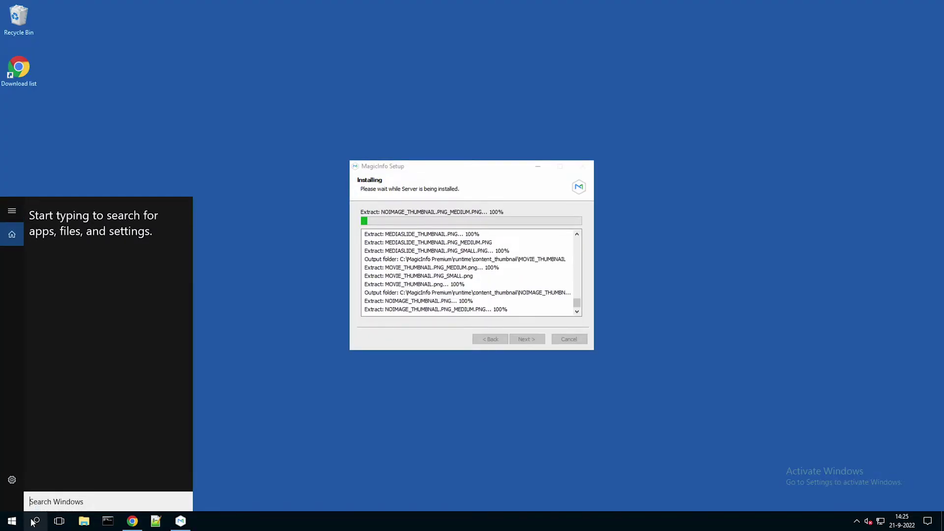
type("t")
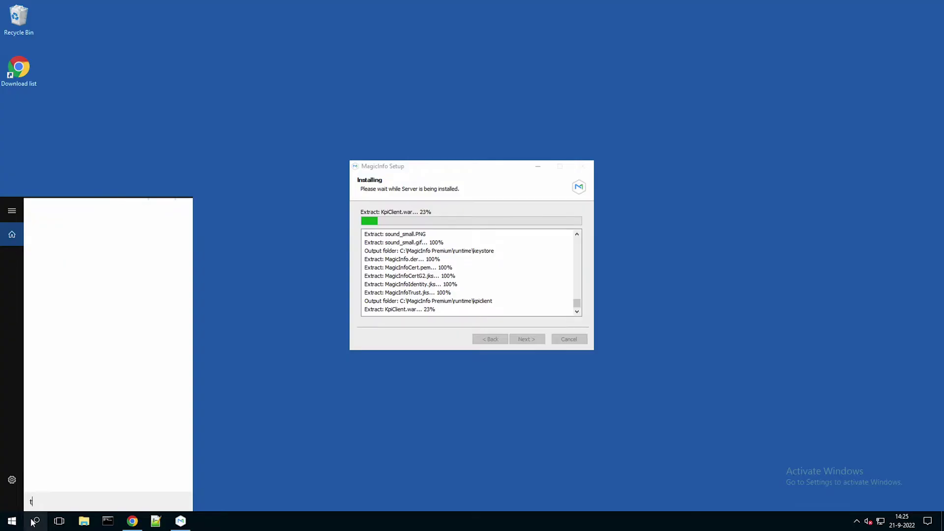
type("e")
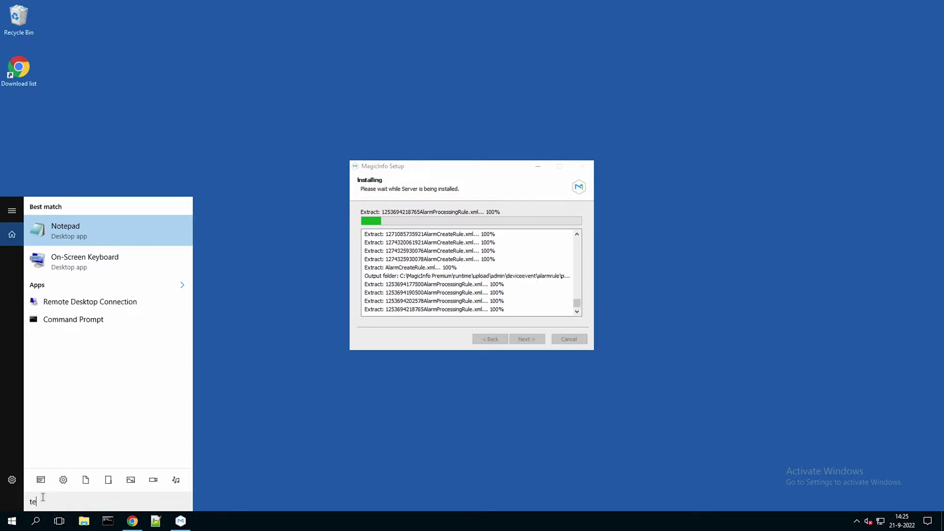
left_click(53, 234)
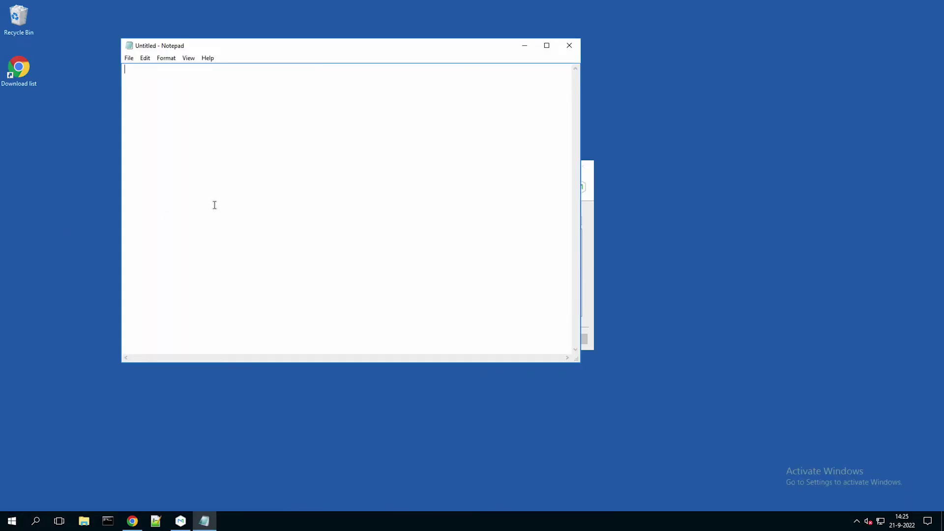
Paste the settings into Notepad, save it to the Desktop as MagicINFOinstallationinformation, and close Notepad.
right_click(213, 204)
left_click(238, 247)
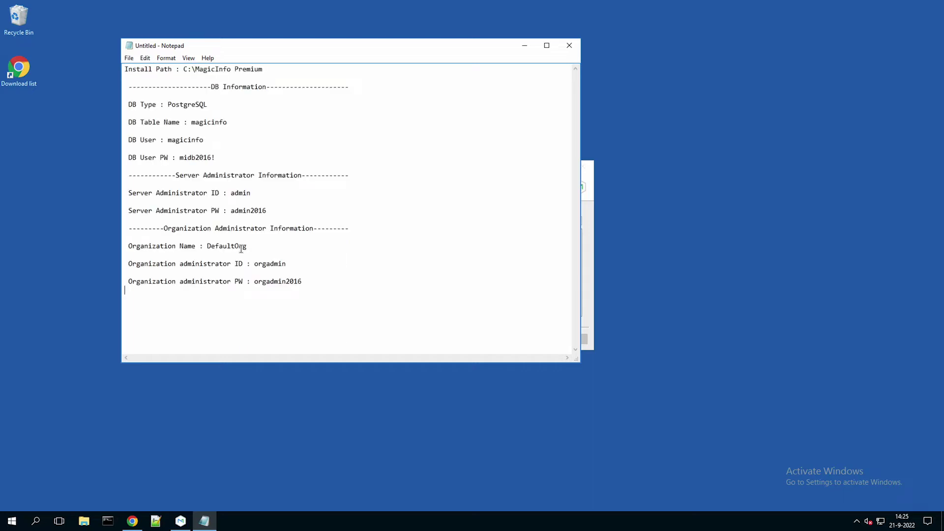
left_click(129, 58)
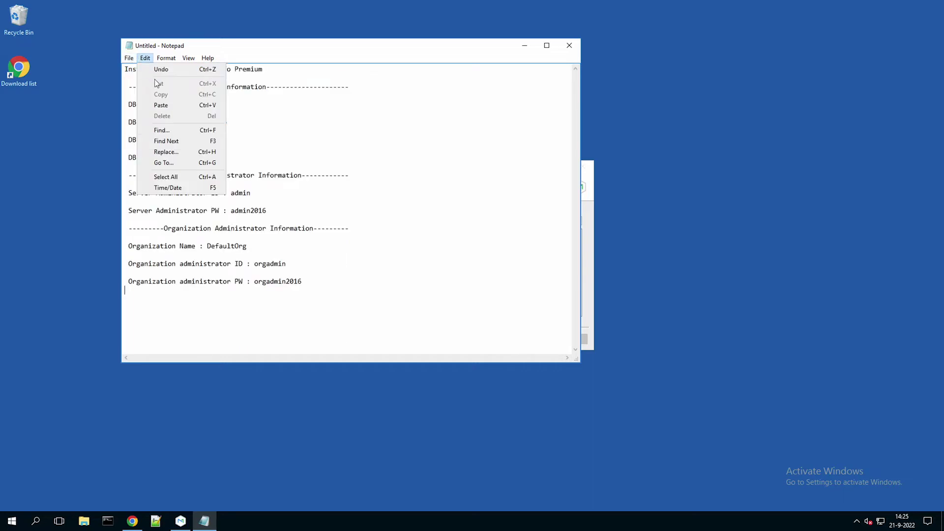
left_click(143, 59)
left_click(131, 59)
left_click(138, 100)
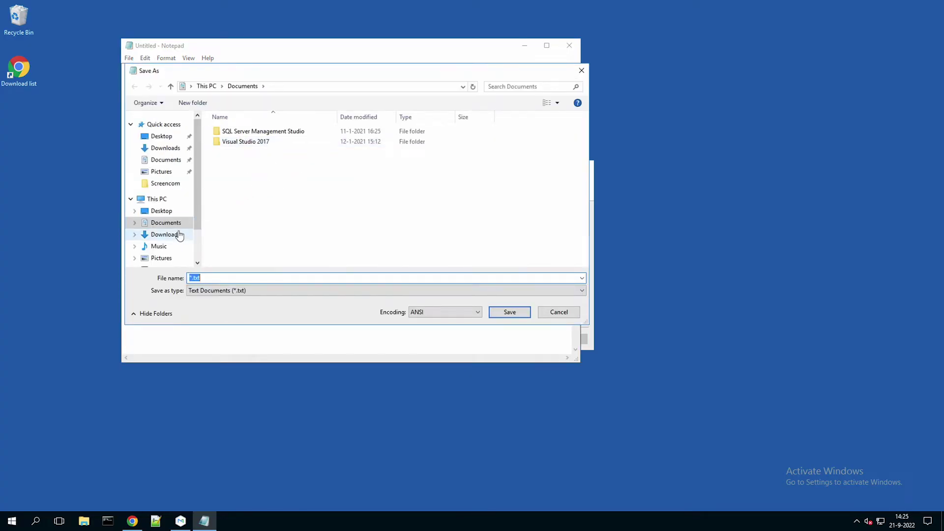
left_click(161, 137)
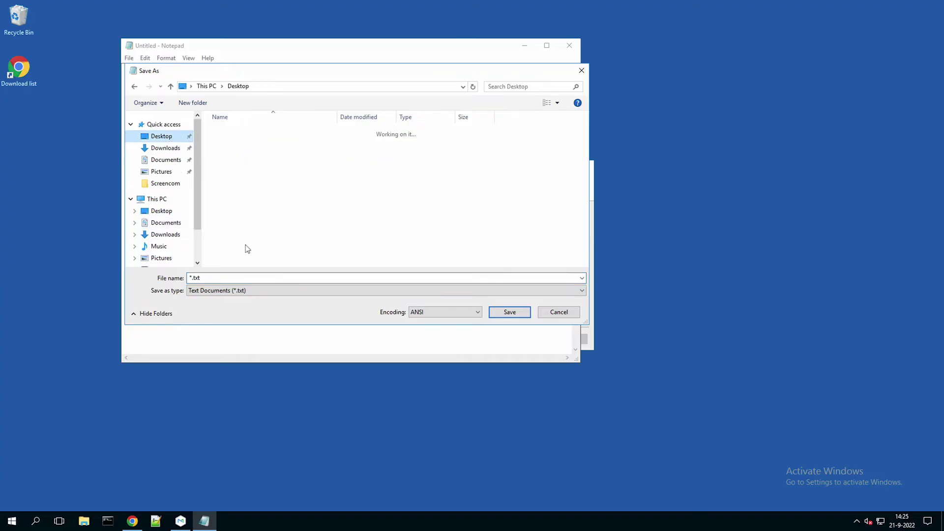
left_click(248, 278)
key("ctrl+a")
key("ctrl+v")
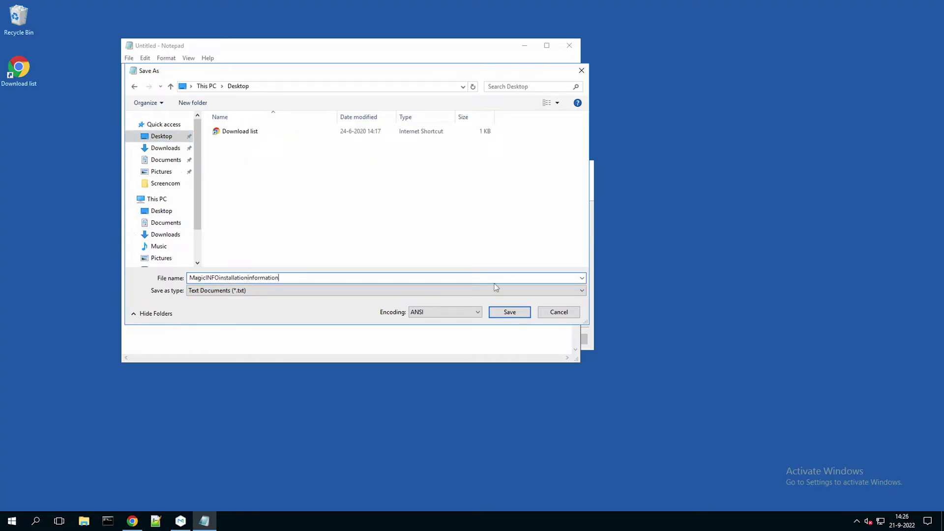
left_click(512, 313)
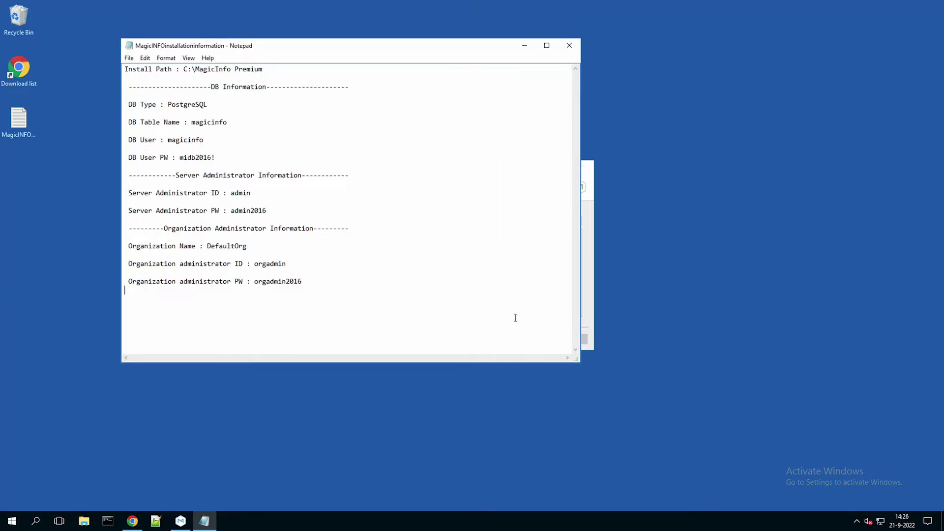
left_click(569, 45)
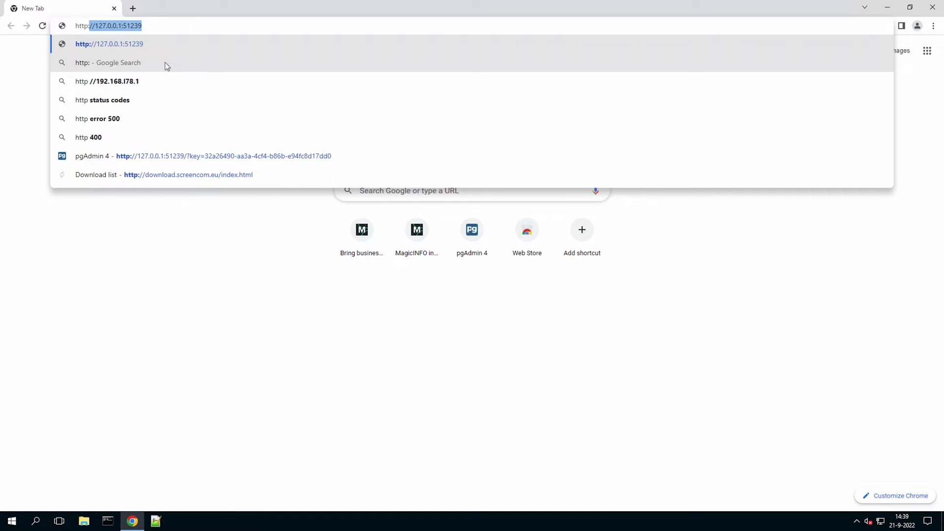
type("://localhos")
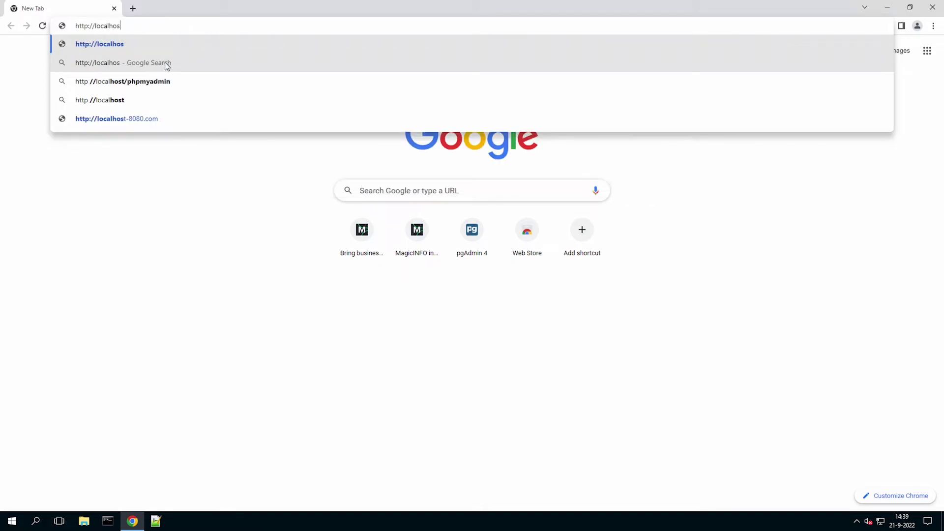
type("t:")
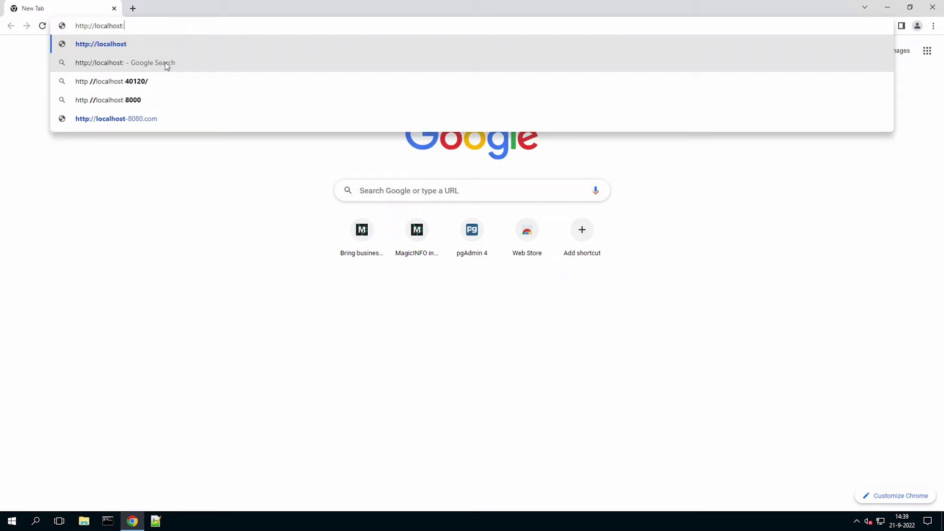
type("7001")
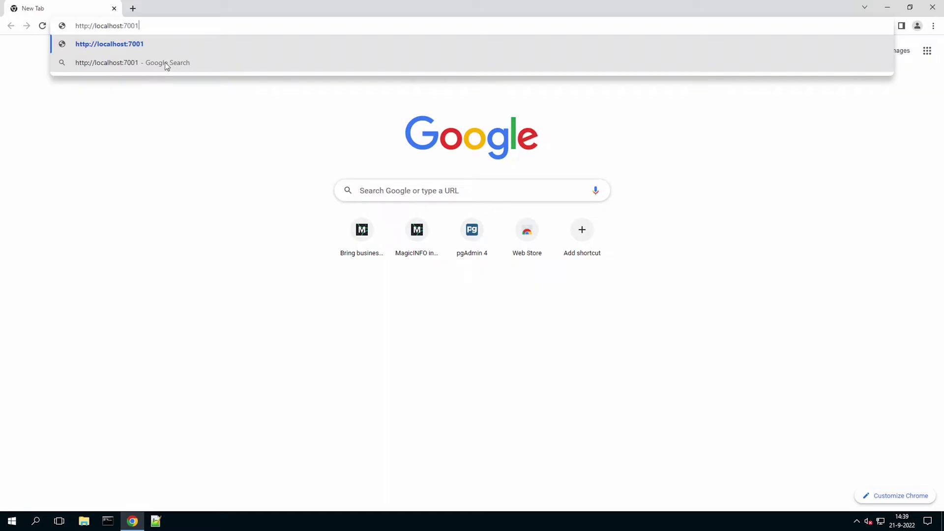
type("/MagicInfo")
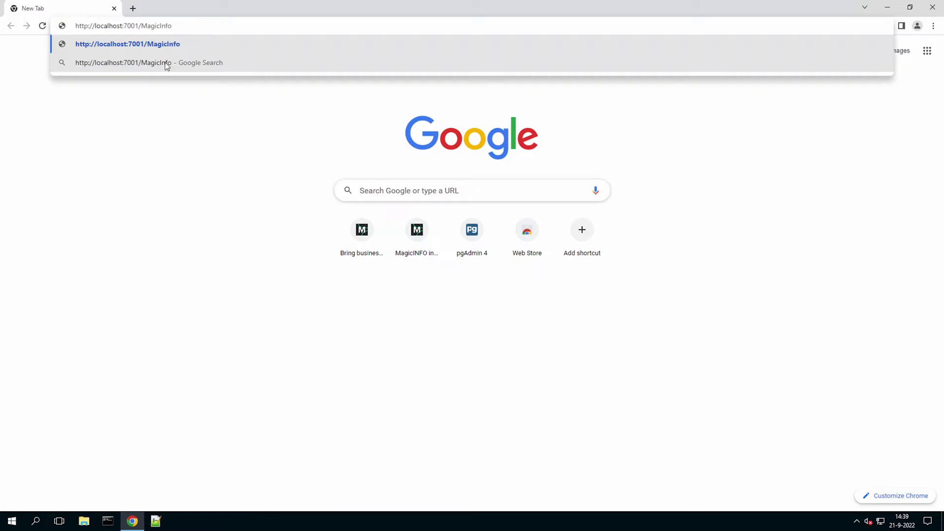
key("Return")
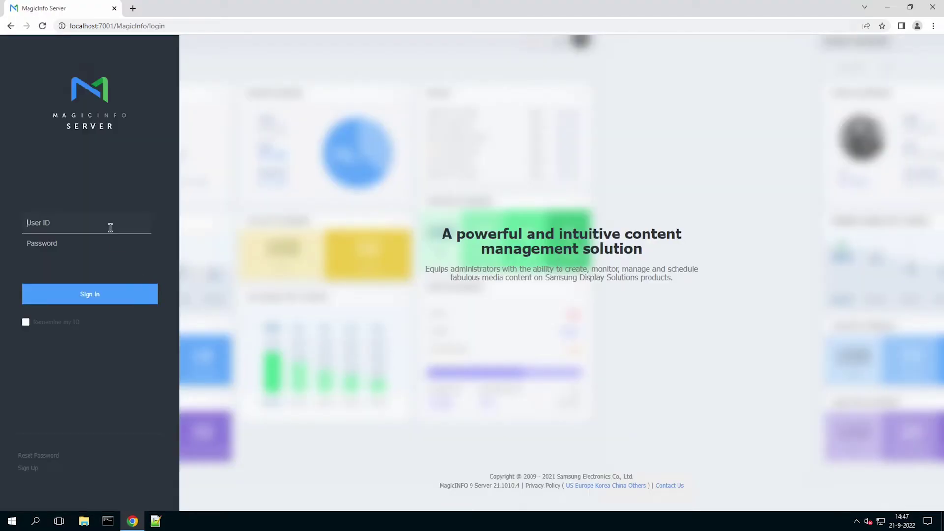
Sign in with the administrator credentials and choose Europe as the privacy location.
type("admin*********")
key("Return")
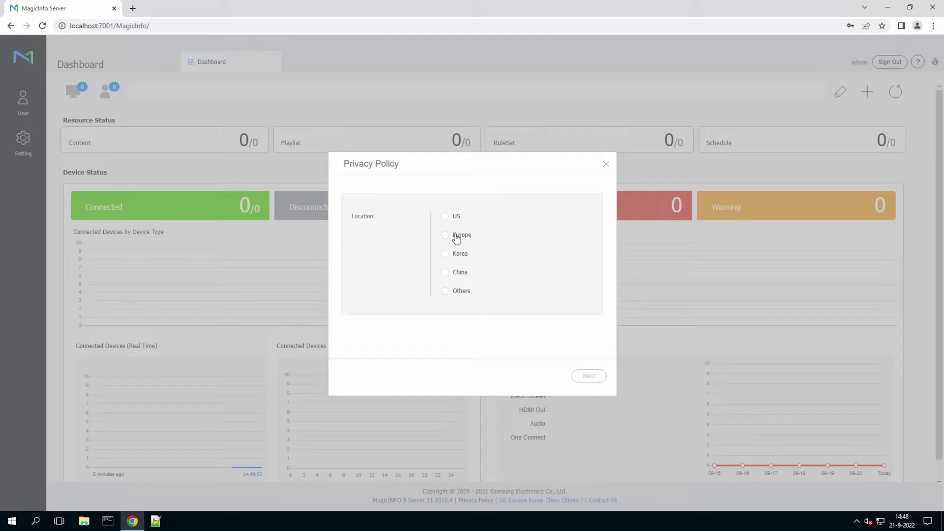
left_click(445, 235)
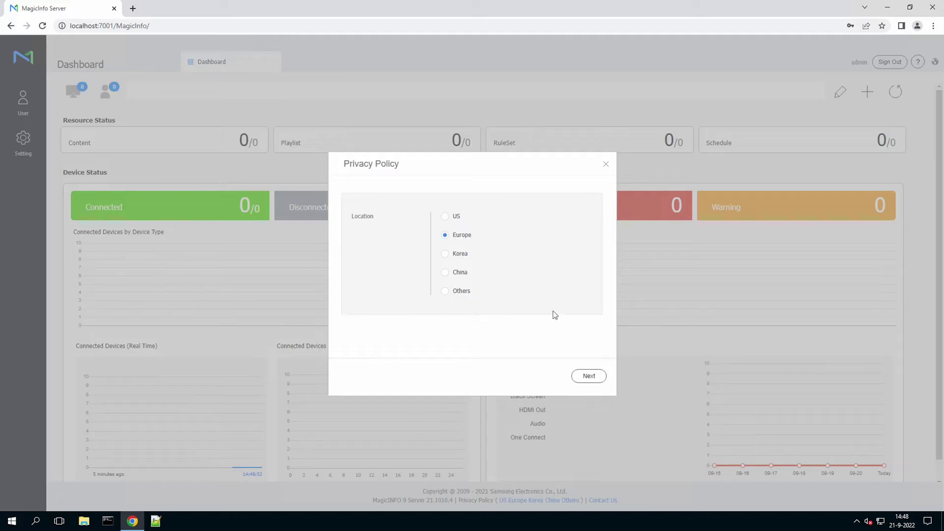
left_click(588, 376)
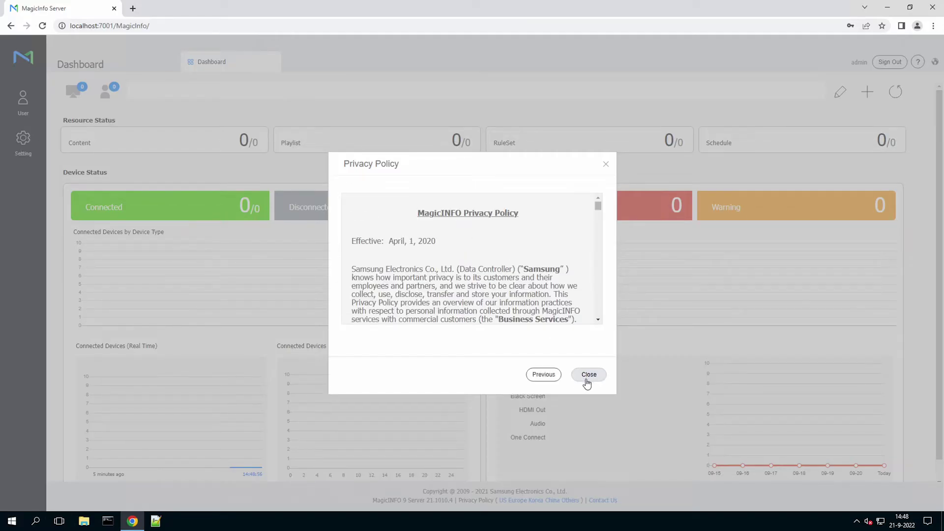
Scroll through and close the privacy policy, then dismiss the password-change confirmation.
scroll(557, 315, "down", 10)
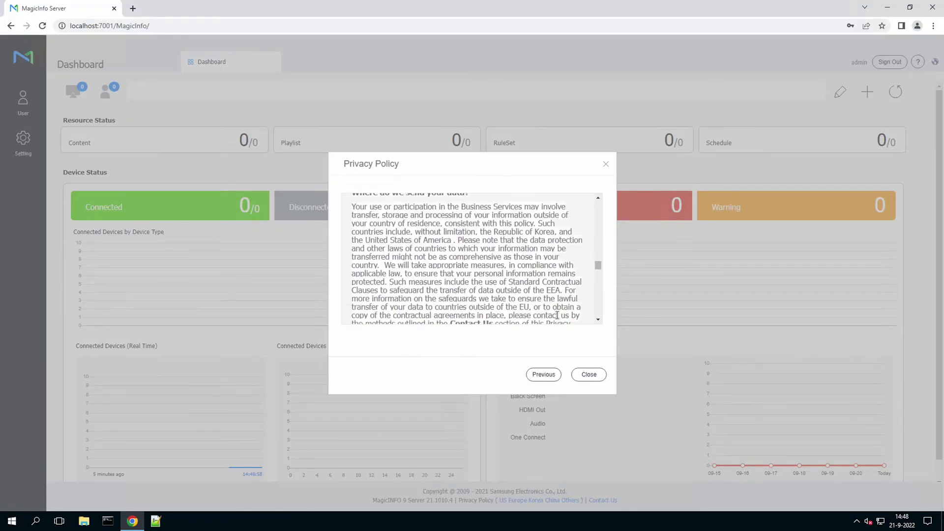
scroll(557, 316, "down", 10)
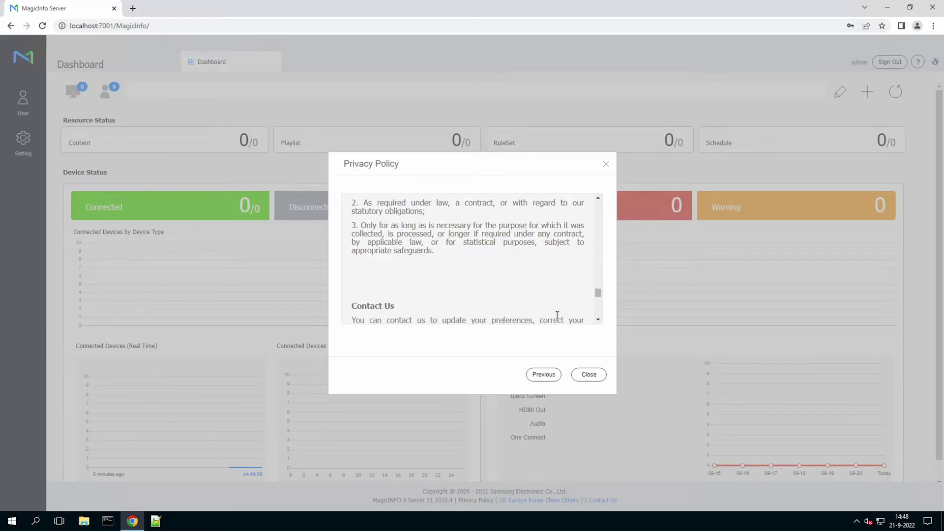
left_click(584, 376)
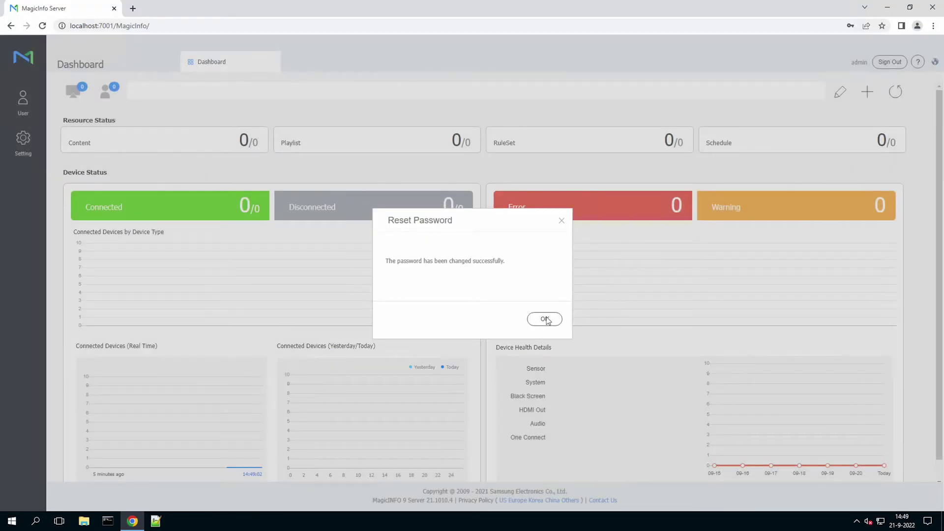
left_click(562, 223)
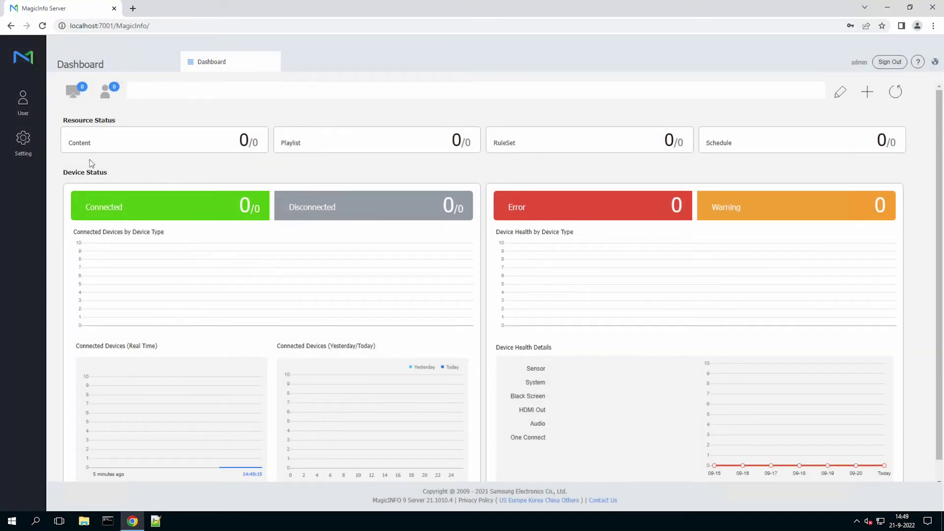
Go to Setting in the sidebar and open License Management.
left_click(23, 142)
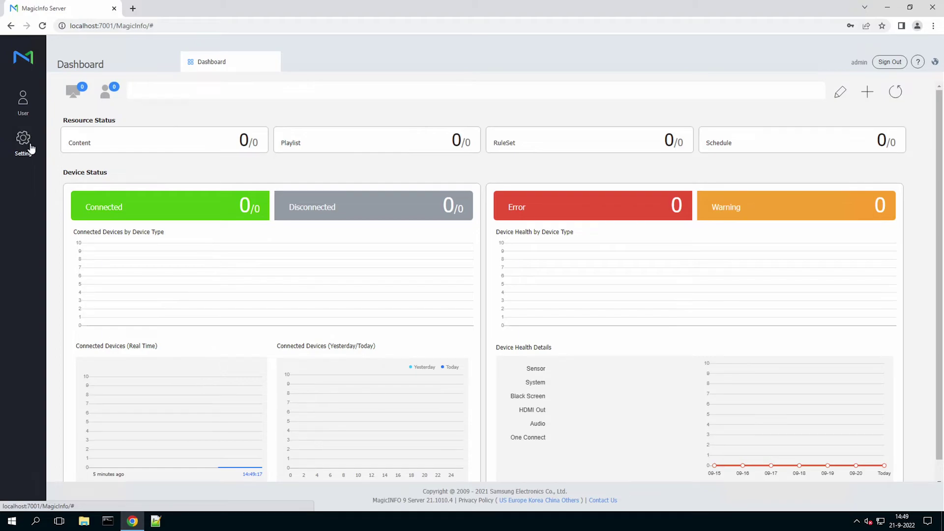
left_click(24, 141)
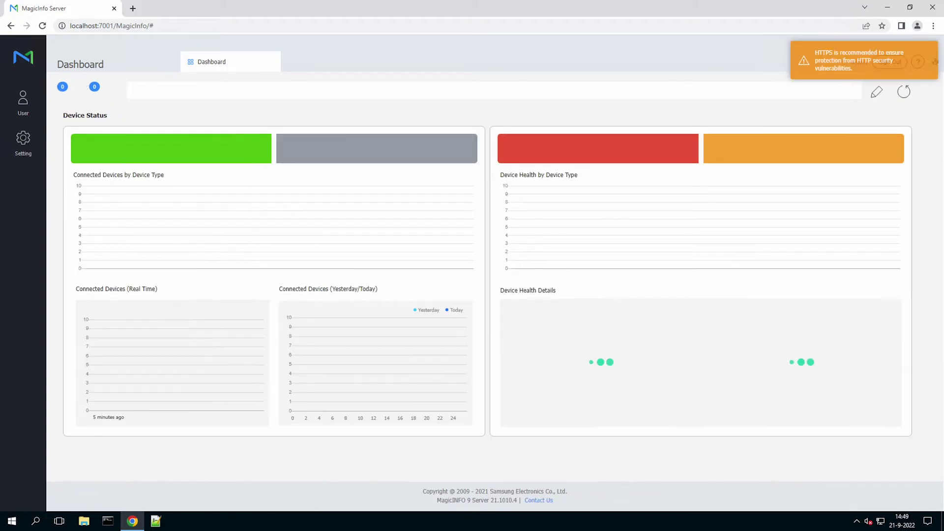
left_click(24, 141)
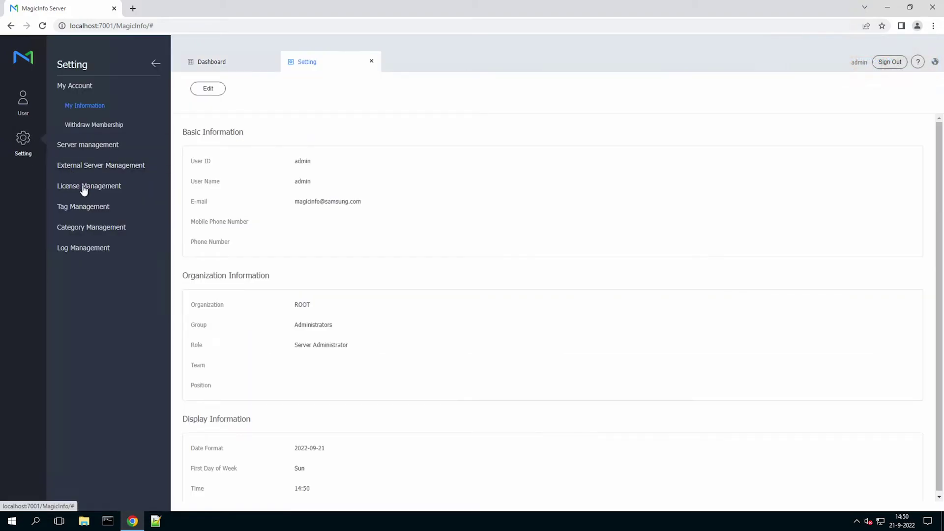
left_click(85, 190)
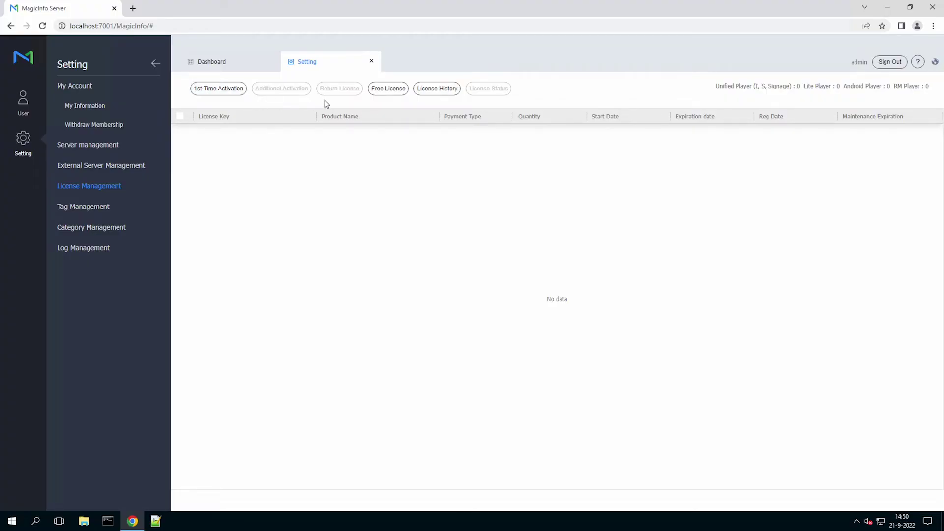
Start a Free License request and select the Lite product.
left_click(389, 89)
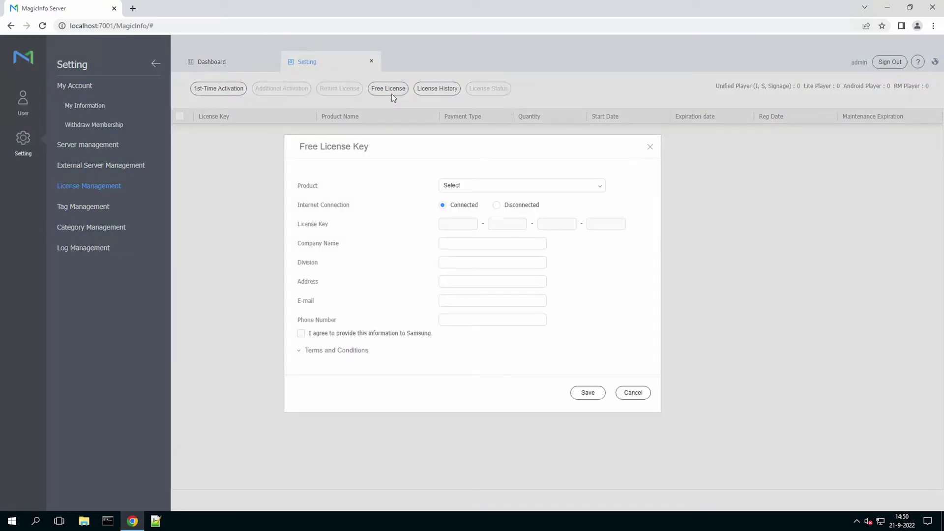
left_click(539, 190)
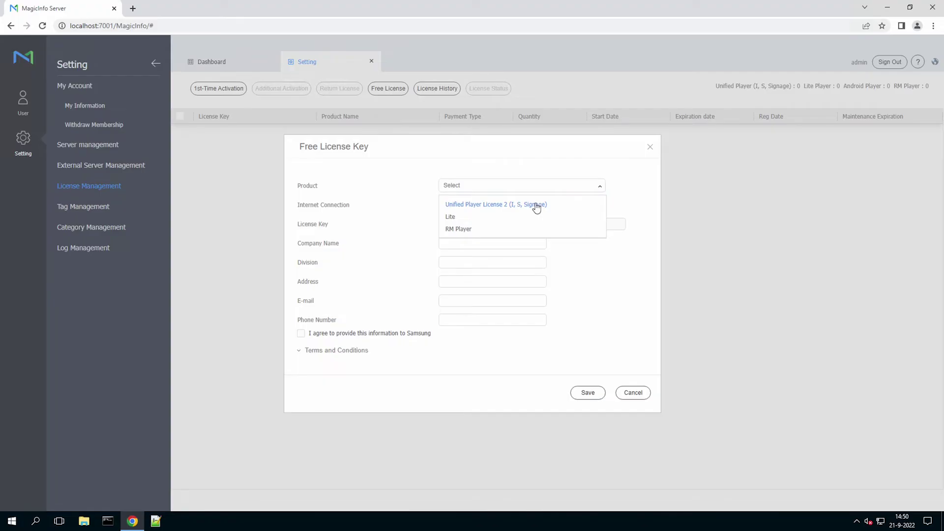
left_click(456, 217)
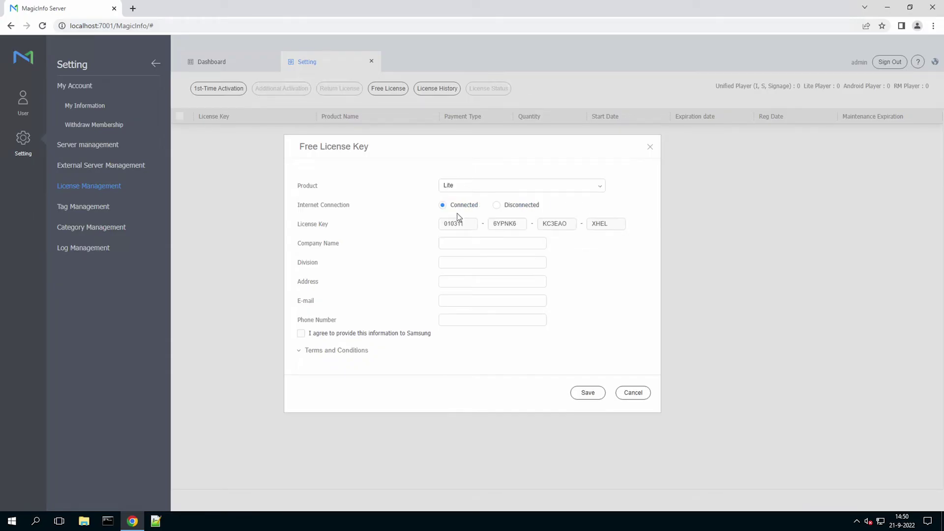
Enter company ScreenCom, division IT, address, e-mail and phone, accept sharing, and save.
left_click(467, 243)
type("ScreenCom")
key("Tab")
type("IT")
key("Tab")
key("Tab")
key("Tab")
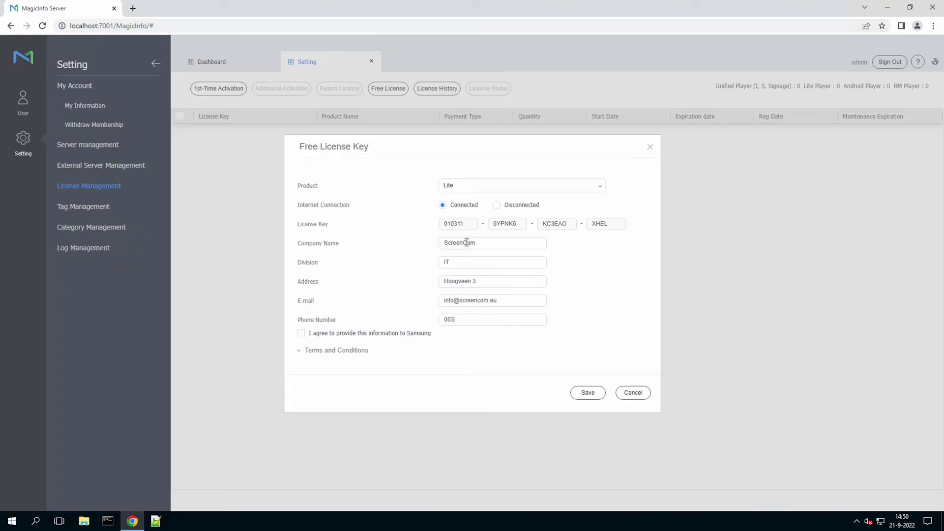
left_click(302, 334)
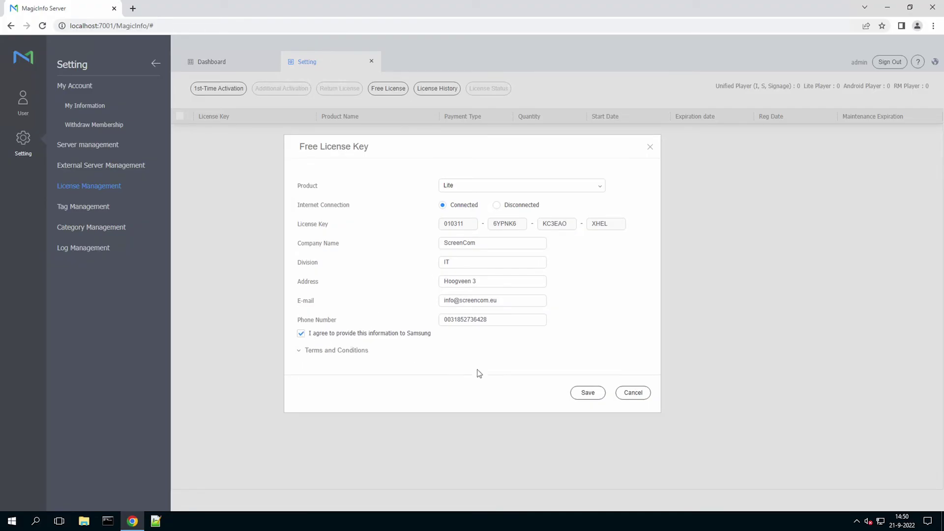
left_click(600, 396)
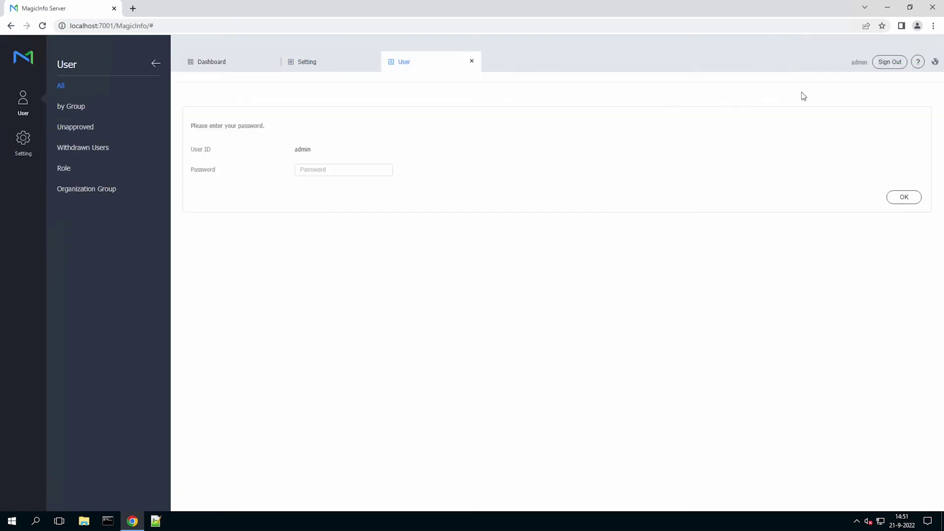
Sign out of the admin account, dismiss the password notice, and return to the Dashboard.
left_click(877, 68)
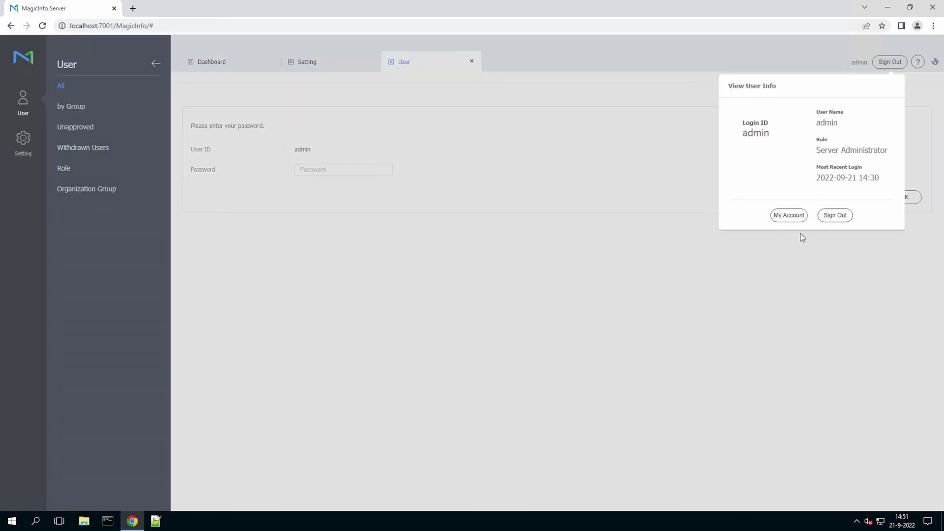
left_click(832, 218)
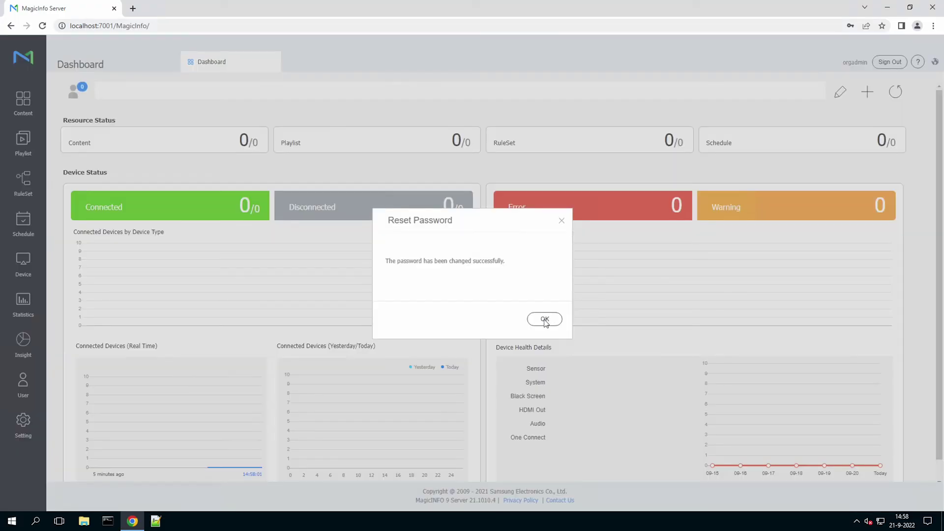
left_click(564, 222)
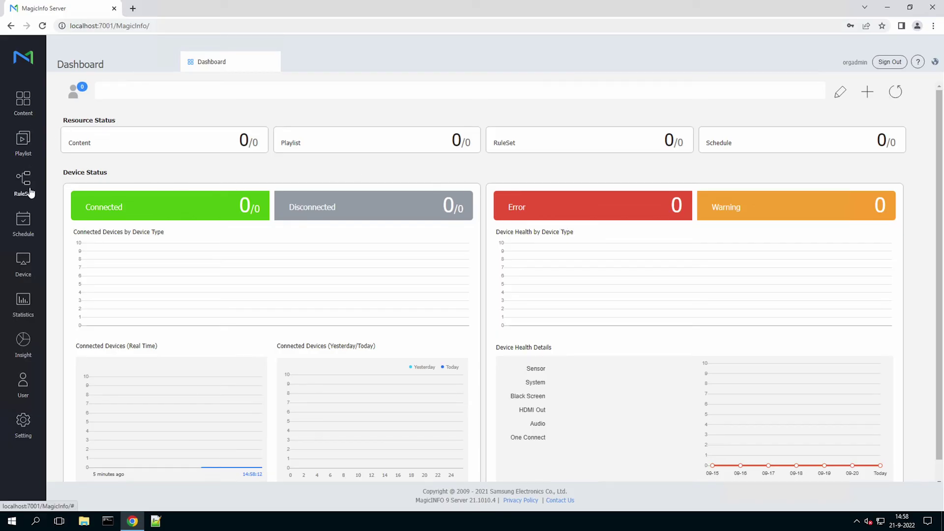
left_click(27, 261)
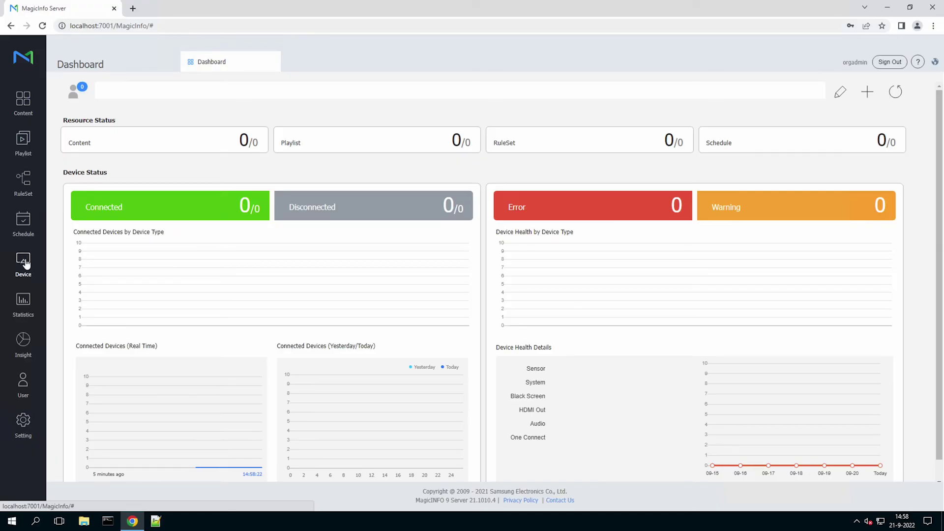
Open the Device section from the left sidebar to view all devices.
left_click(23, 262)
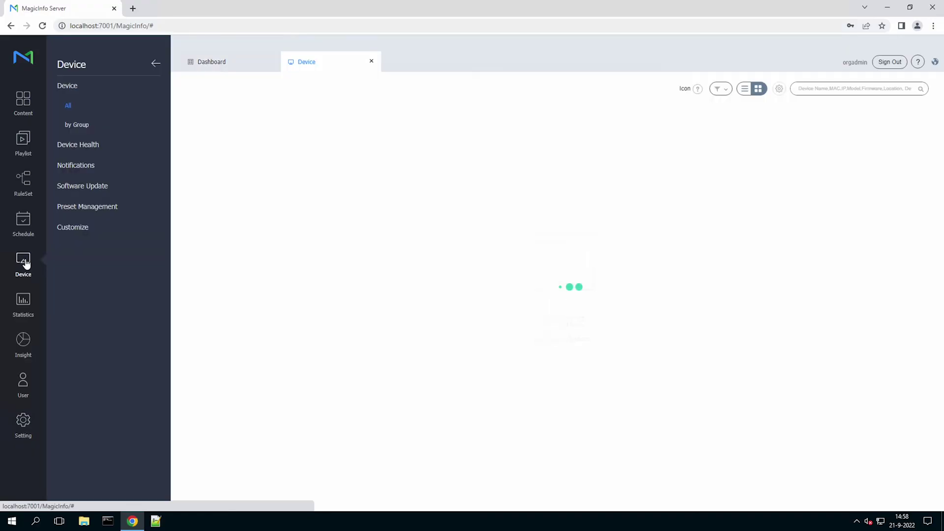